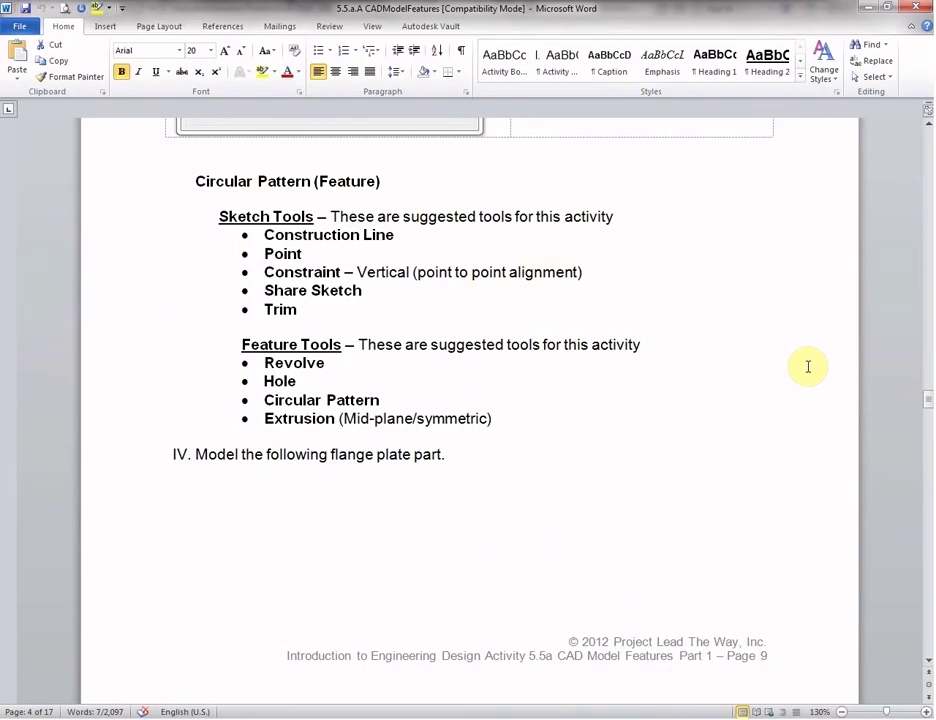
- Scroll the Word worksheet to the flange plate drawings, then drag Word aside to reveal Inventor
scroll(779, 399, "up", 3)
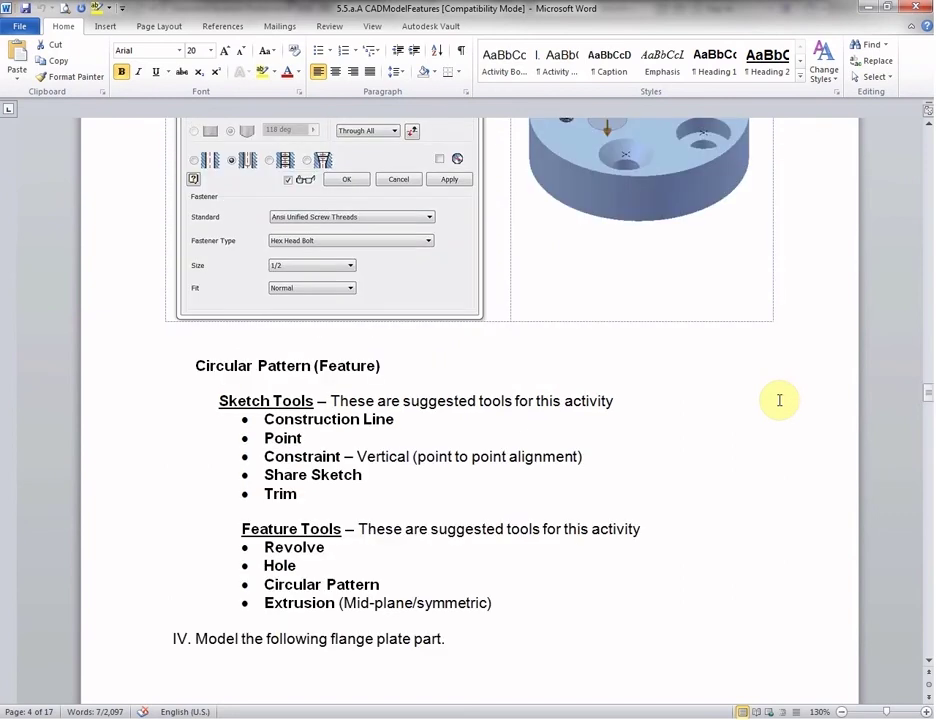
scroll(779, 400, "up", 1)
scroll(779, 400, "down", 3)
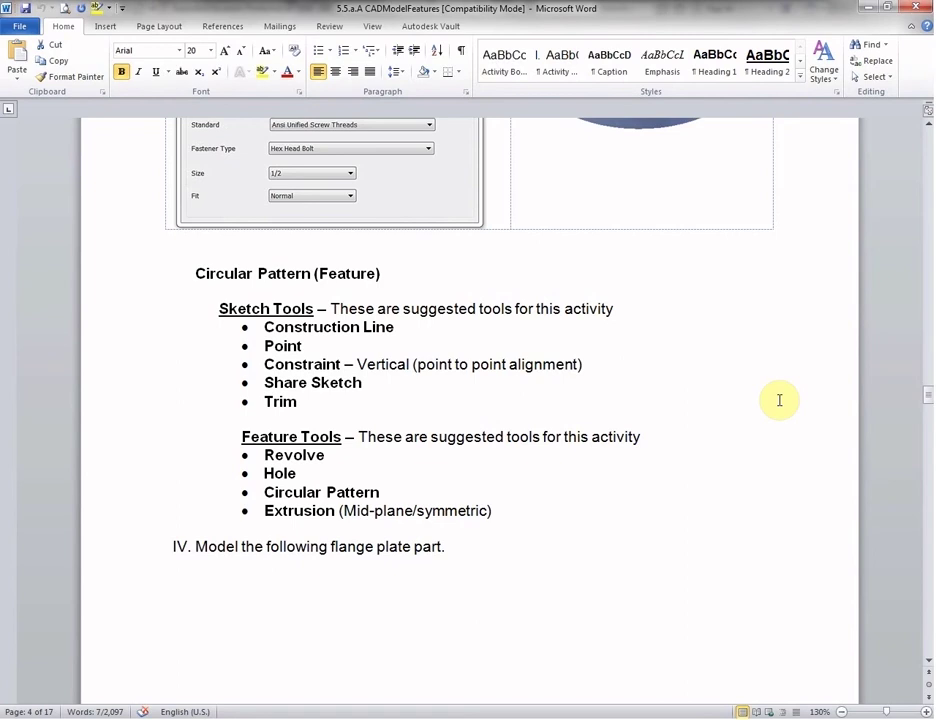
scroll(779, 400, "down", 15)
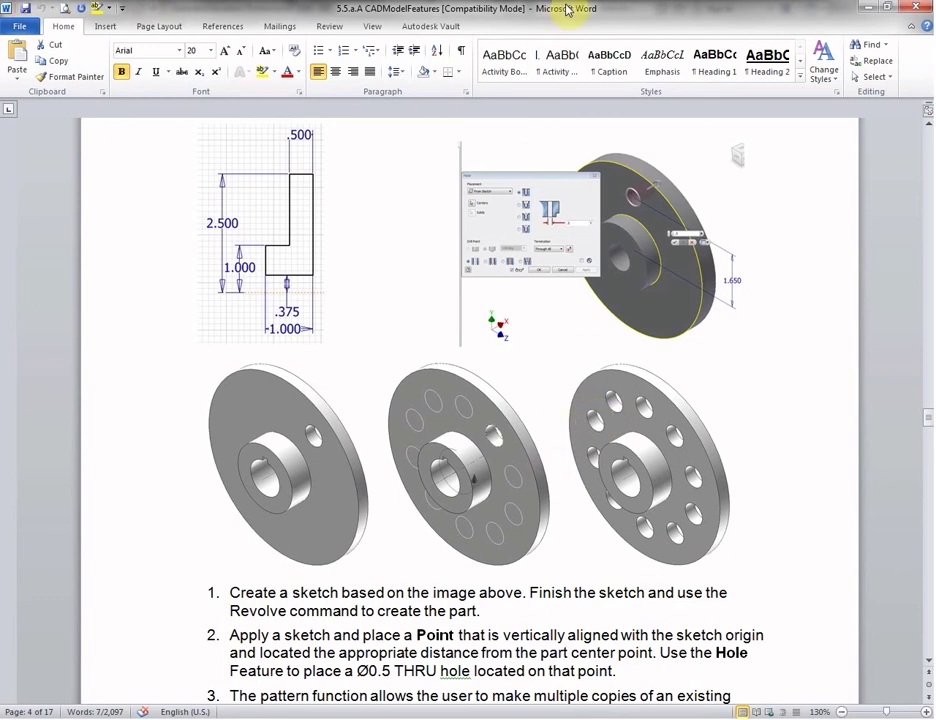
left_click_drag(450, 8, 935, 300)
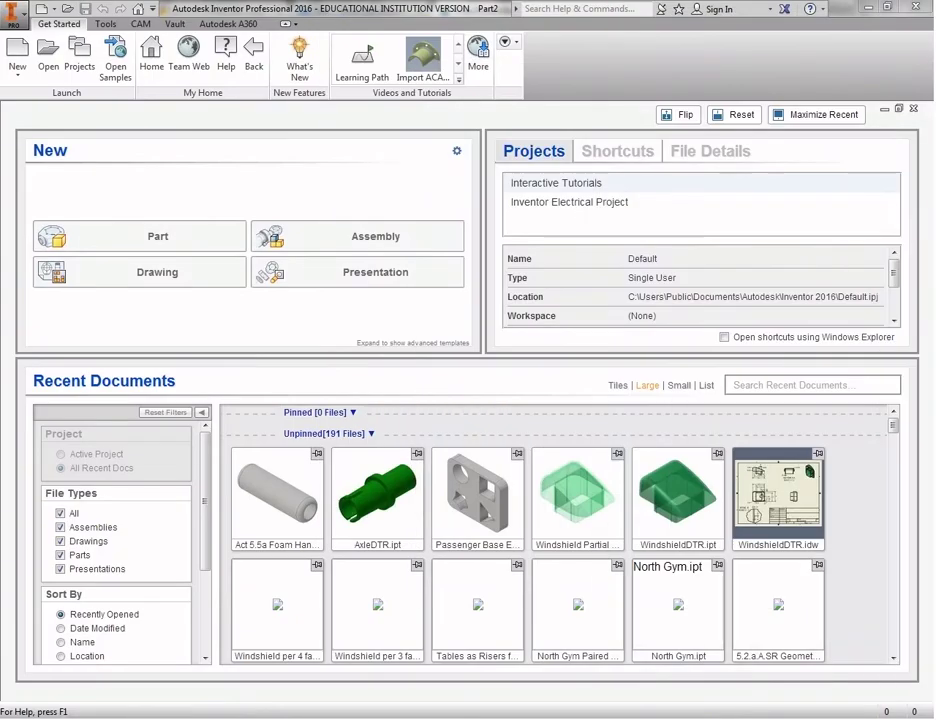
- Create a new part and start Sketch1 on the XY front origin plane
left_click(151, 244)
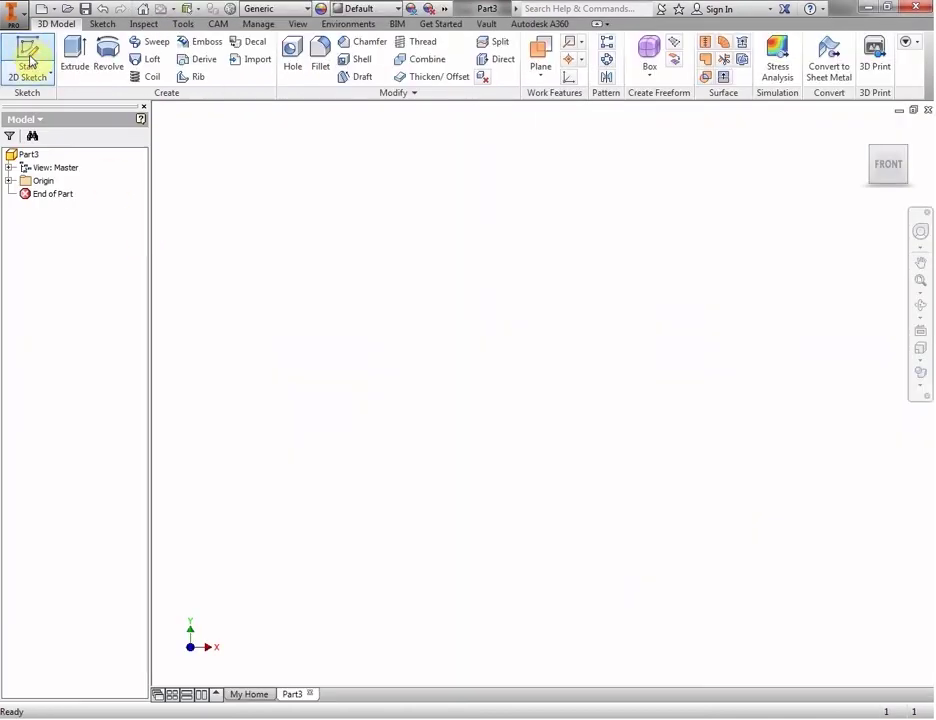
left_click(28, 52)
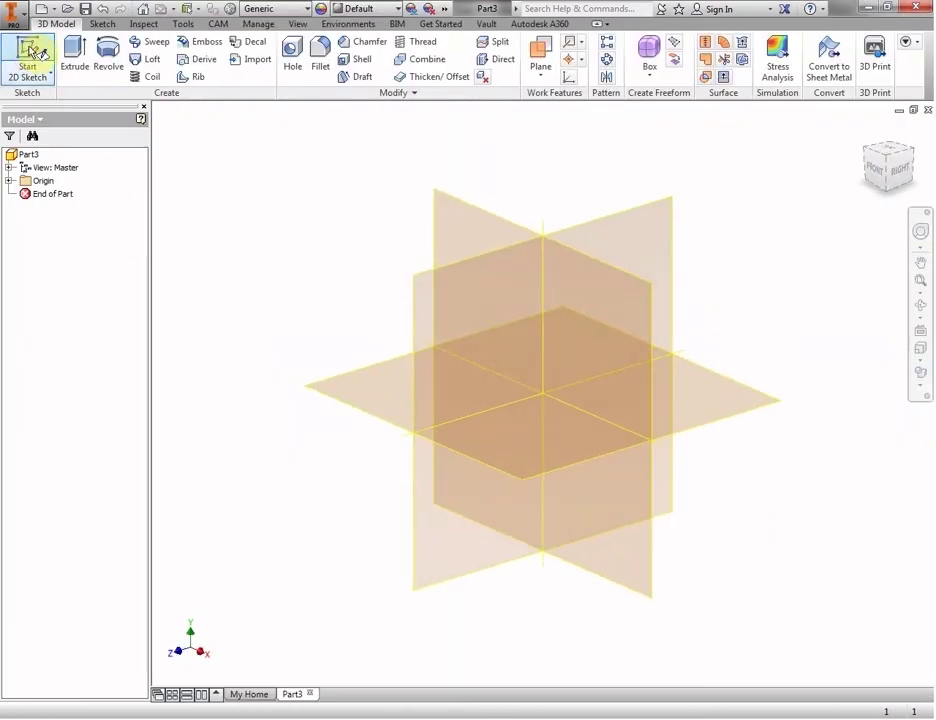
left_click(468, 216)
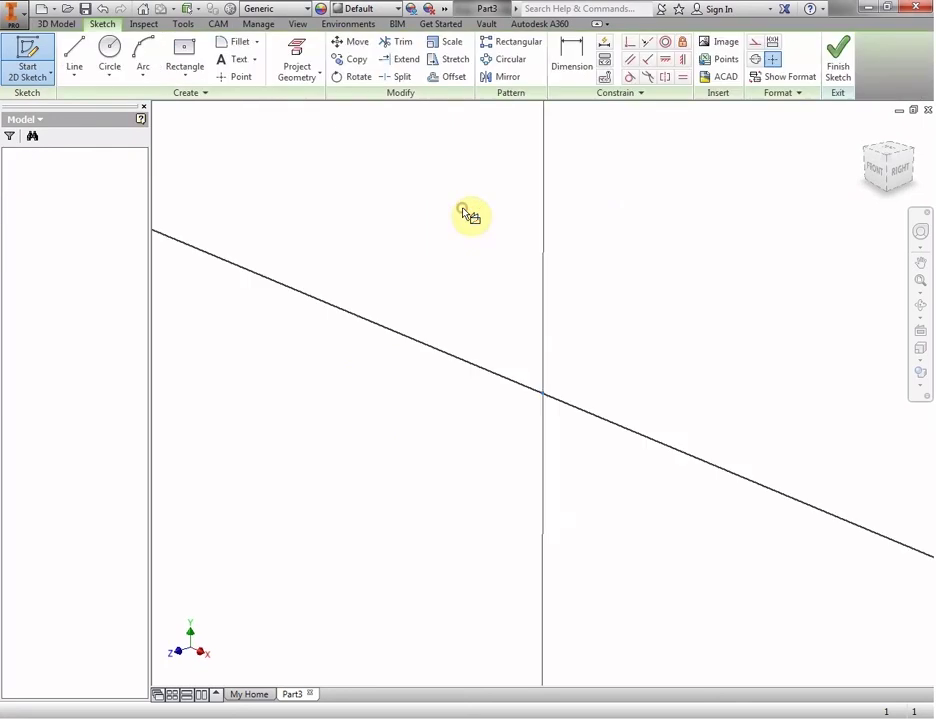
mouse_move(641, 204)
middle_mouse_down()
mouse_move(518, 296)
mouse_move(272, 422)
mouse_move(242, 470)
mouse_move(259, 488)
middle_mouse_up()
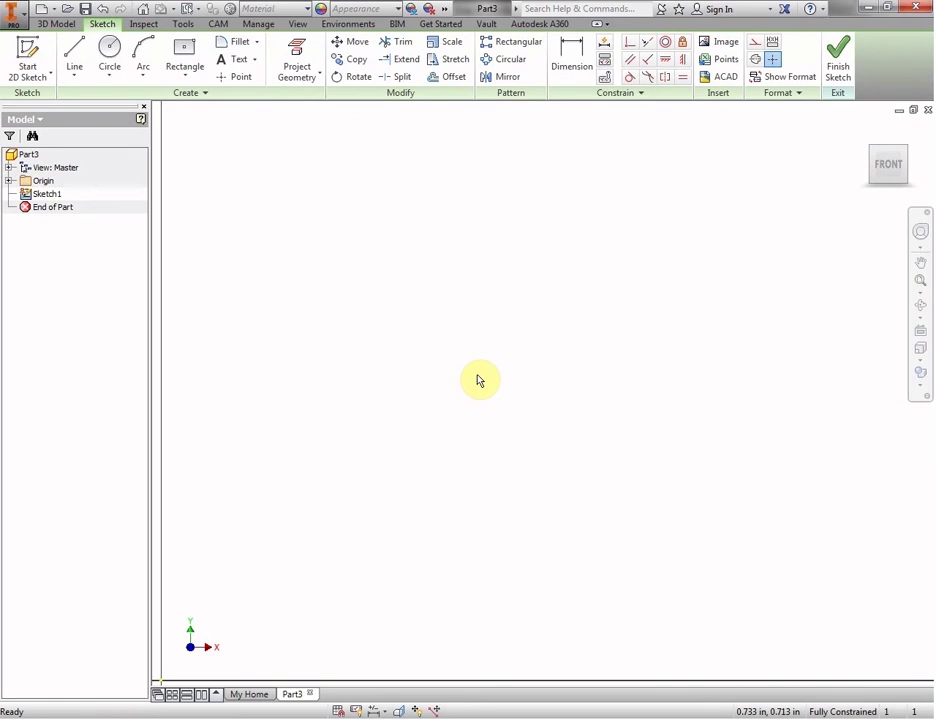
- Draw the profile's first vertical edge and a .5-long lower horizontal step
left_click(74, 53)
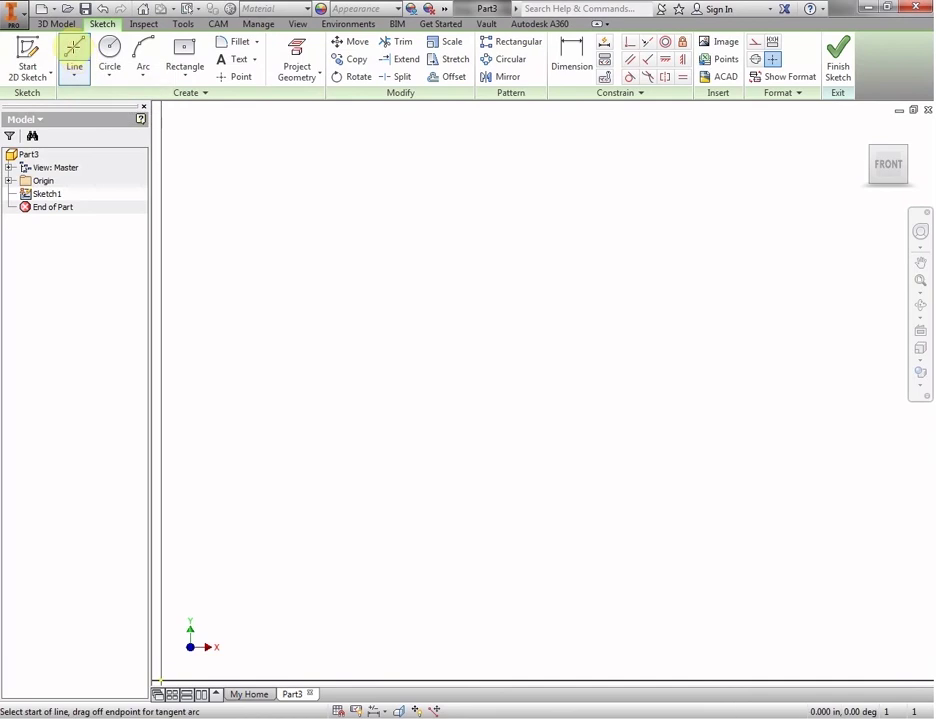
left_click(355, 563)
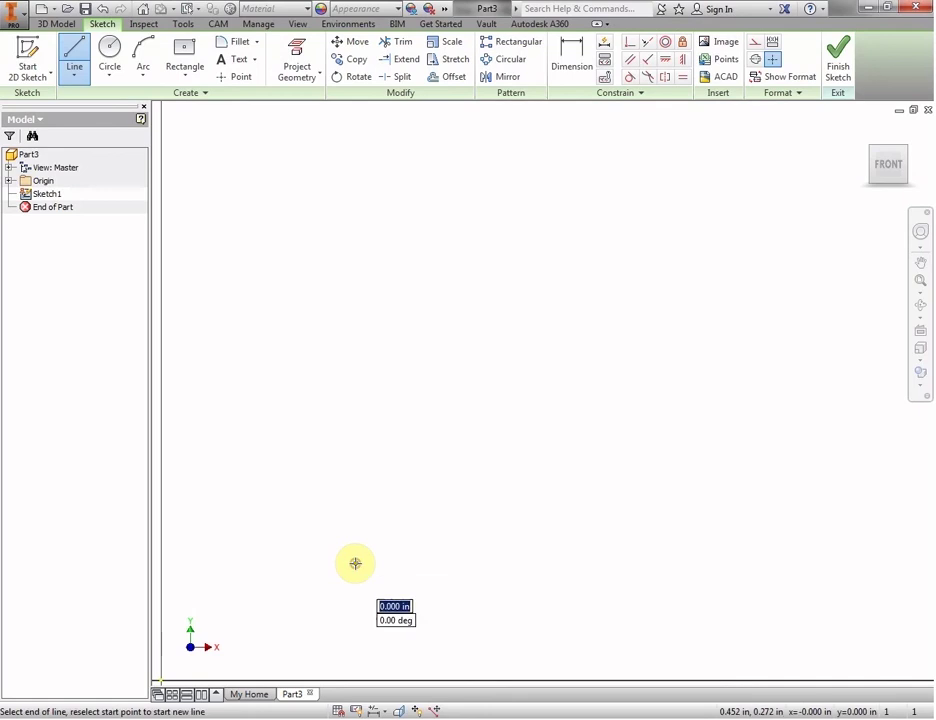
left_click(354, 330)
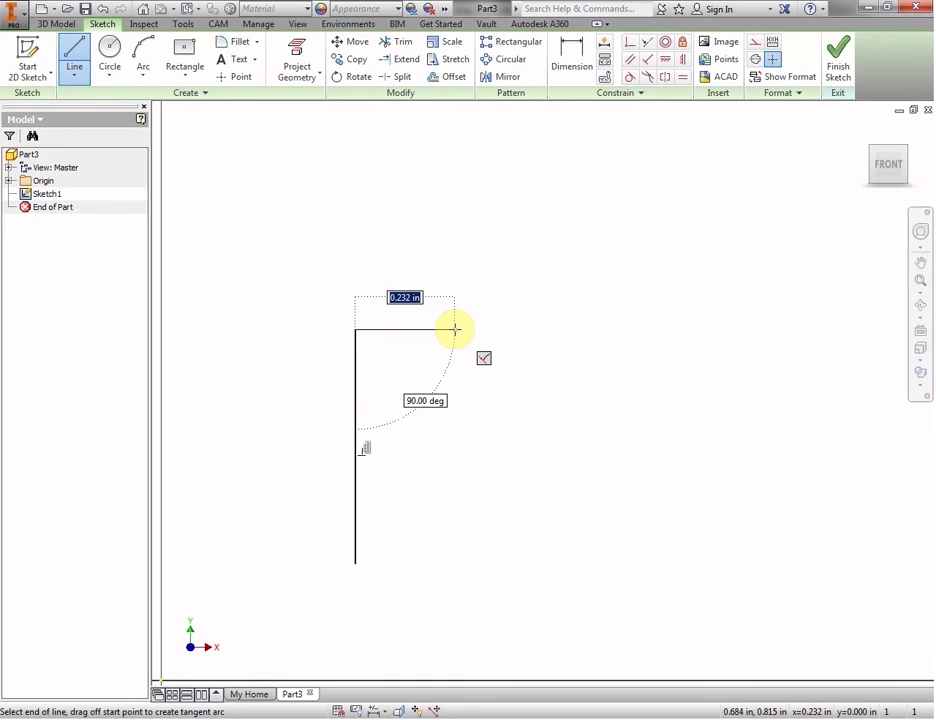
type(".5")
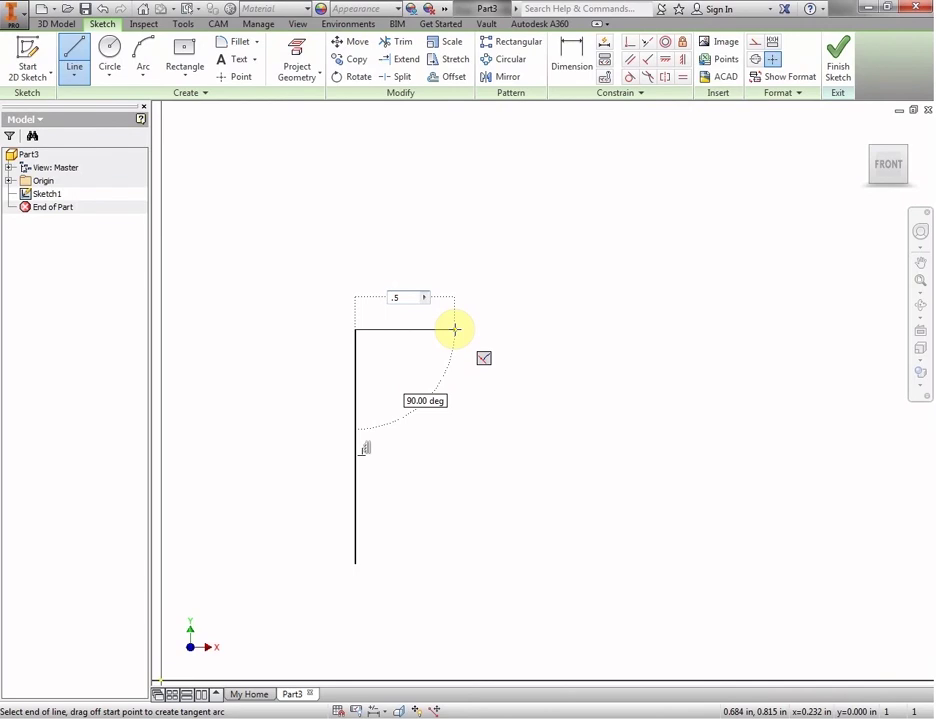
key("Return")
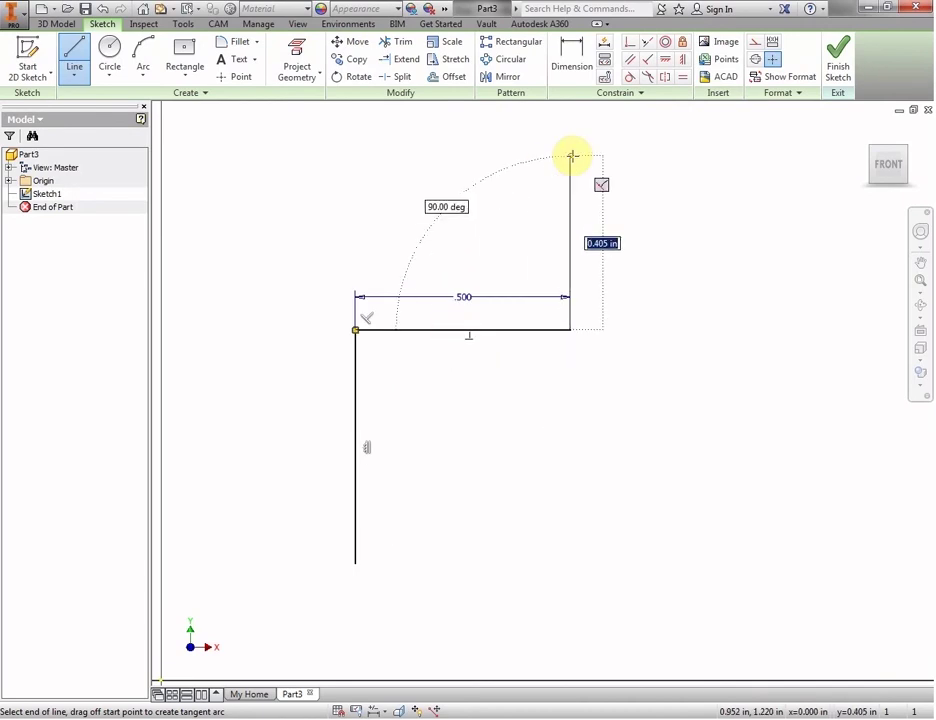
- Continue with the tall vertical edge and .500 top edge, then close the profile
middle_click_drag(572, 155, 569, 321)
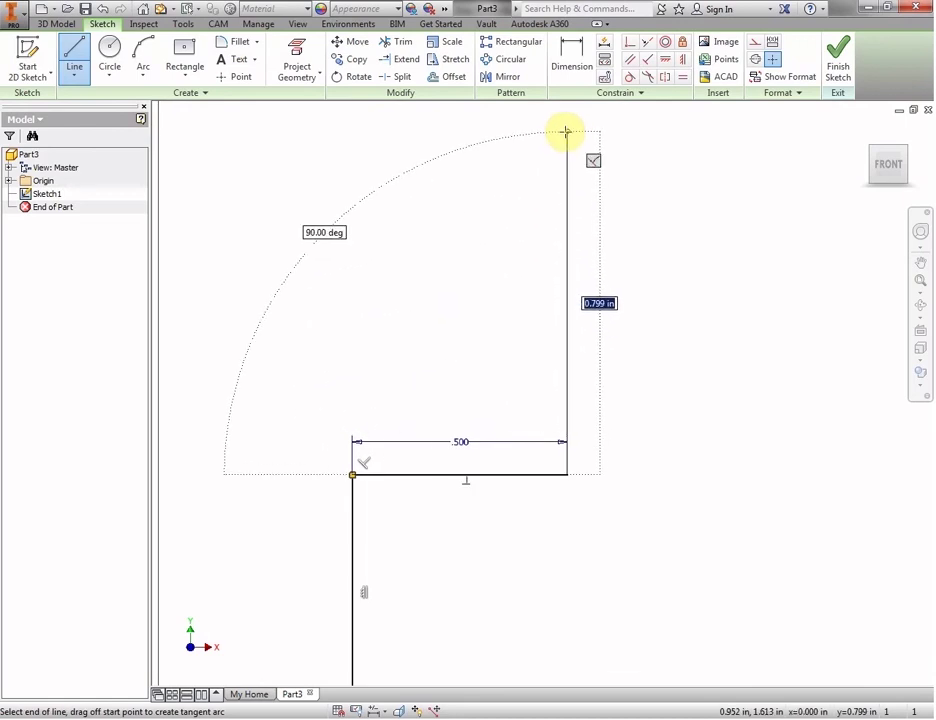
left_click(566, 131)
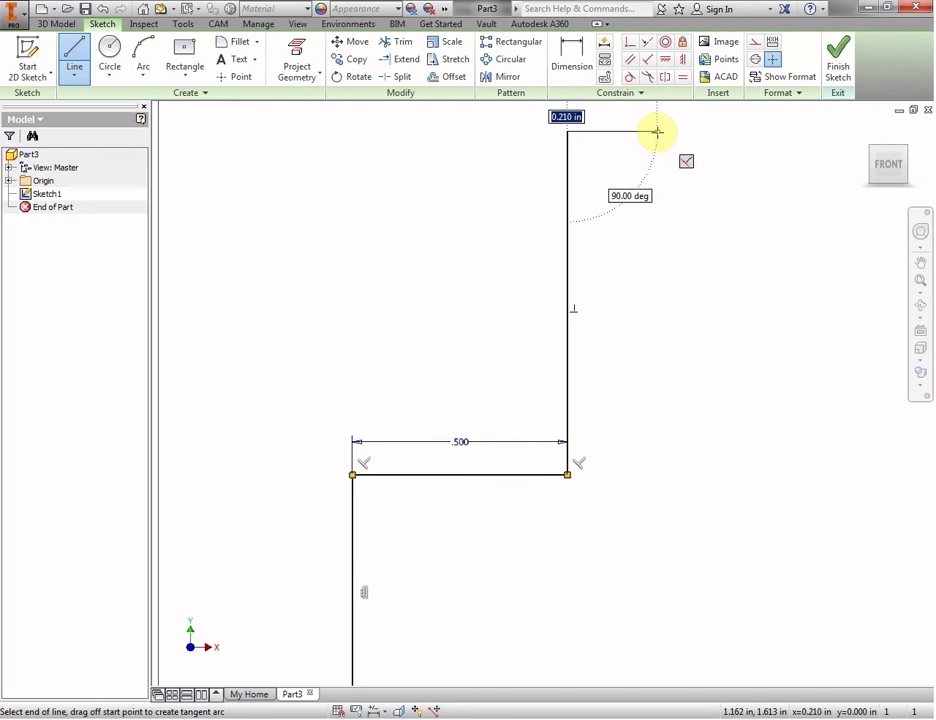
type(".")
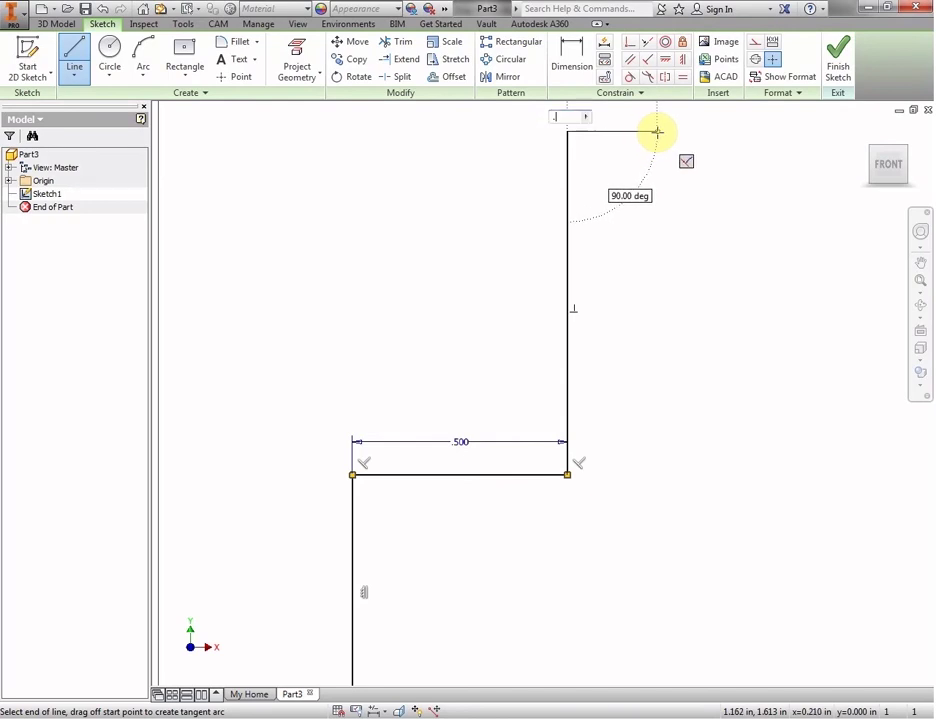
key("Return")
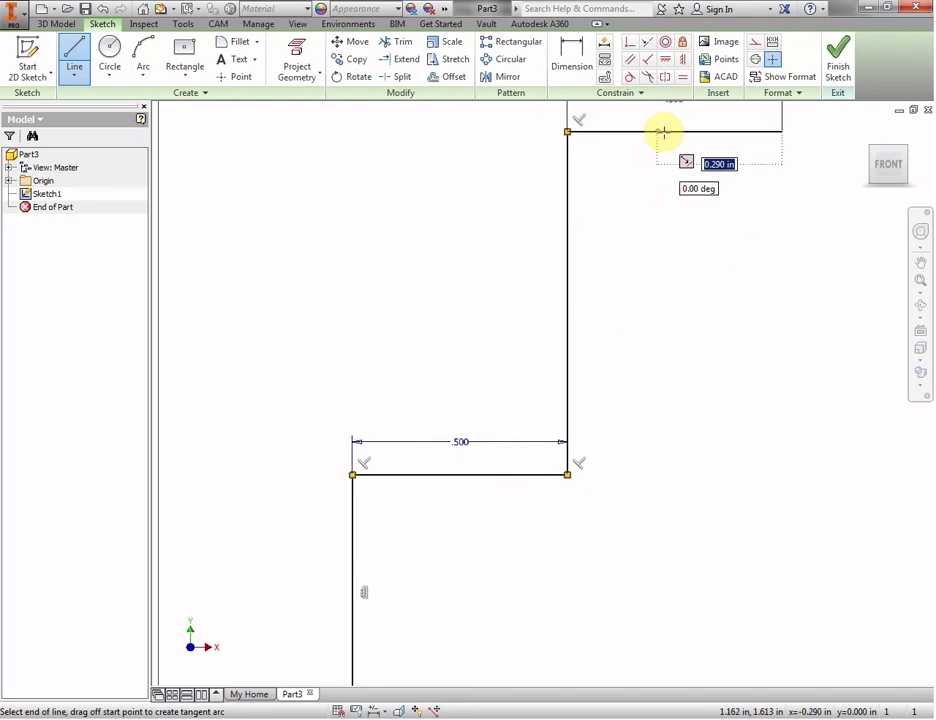
scroll(752, 323, "down", 5)
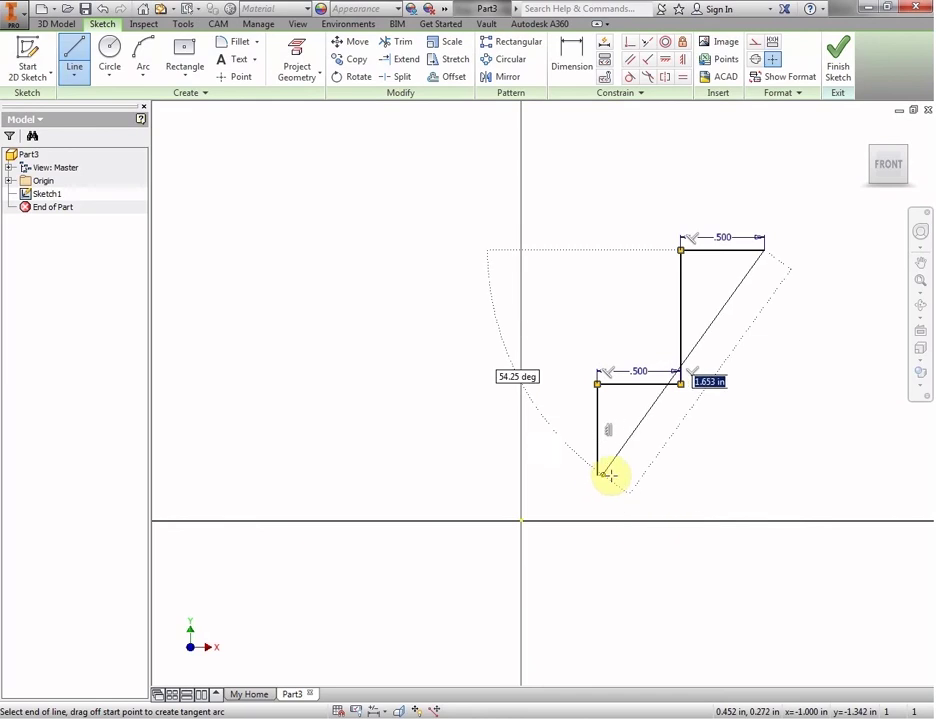
left_click(762, 474)
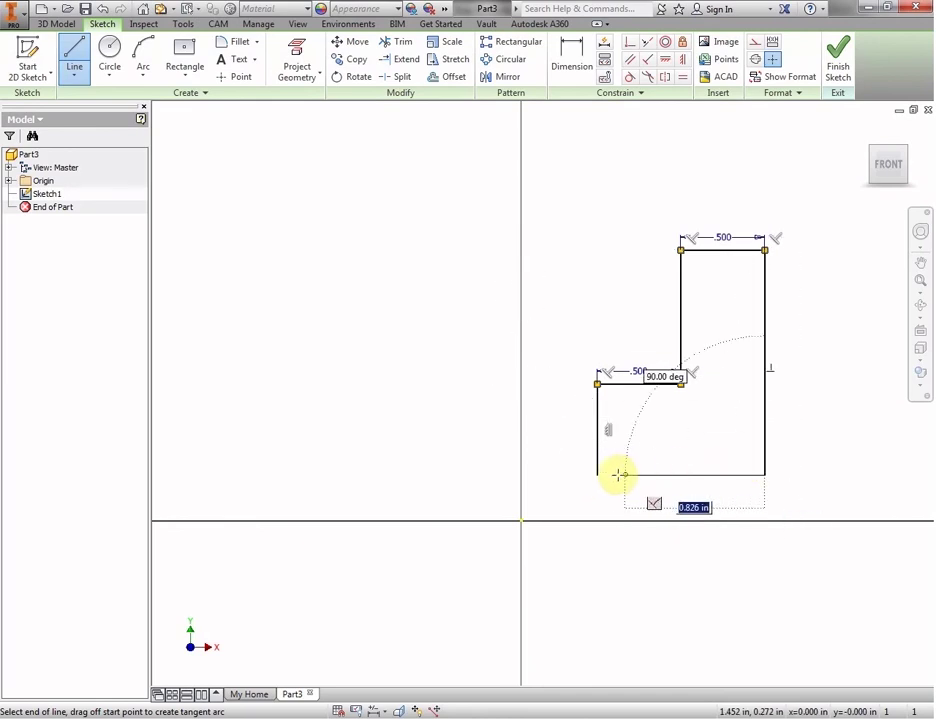
left_click(596, 475)
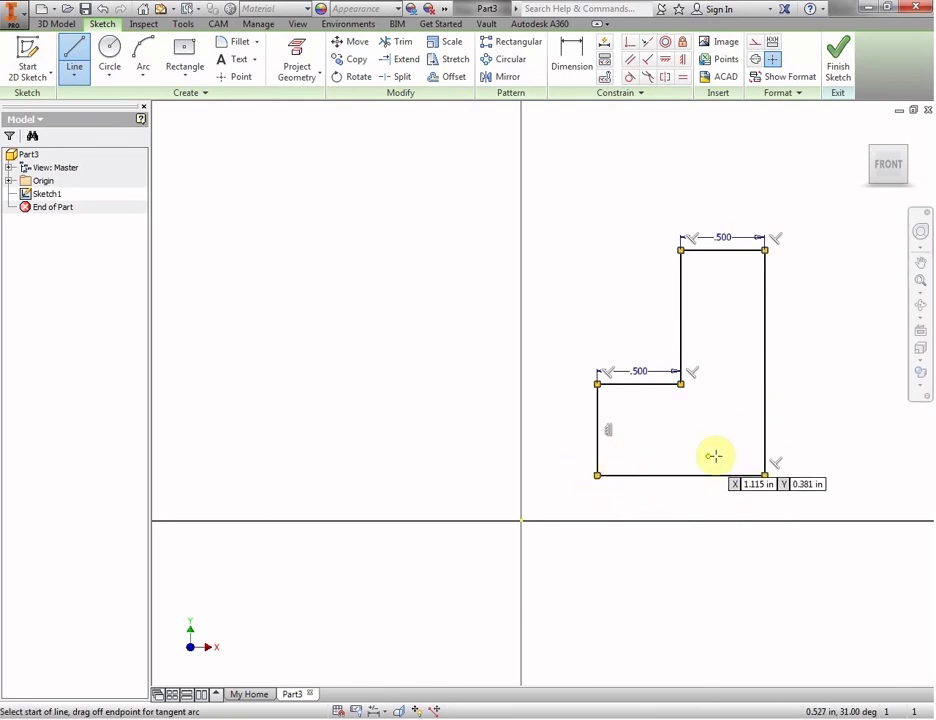
- Select the whole stepped profile and move it higher in the sketch
right_click(814, 400)
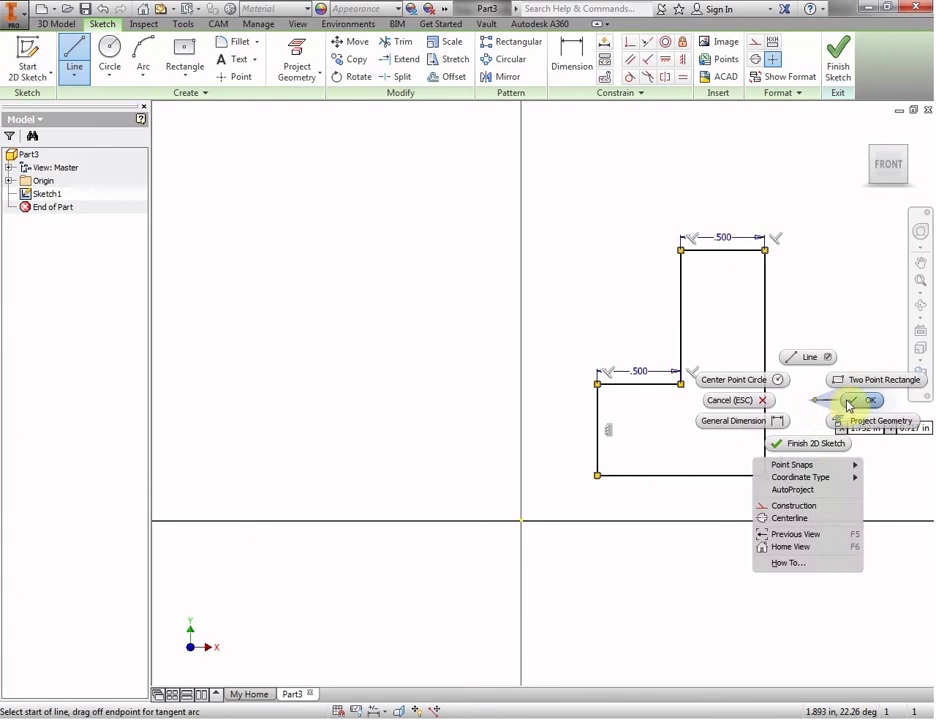
left_click(858, 400)
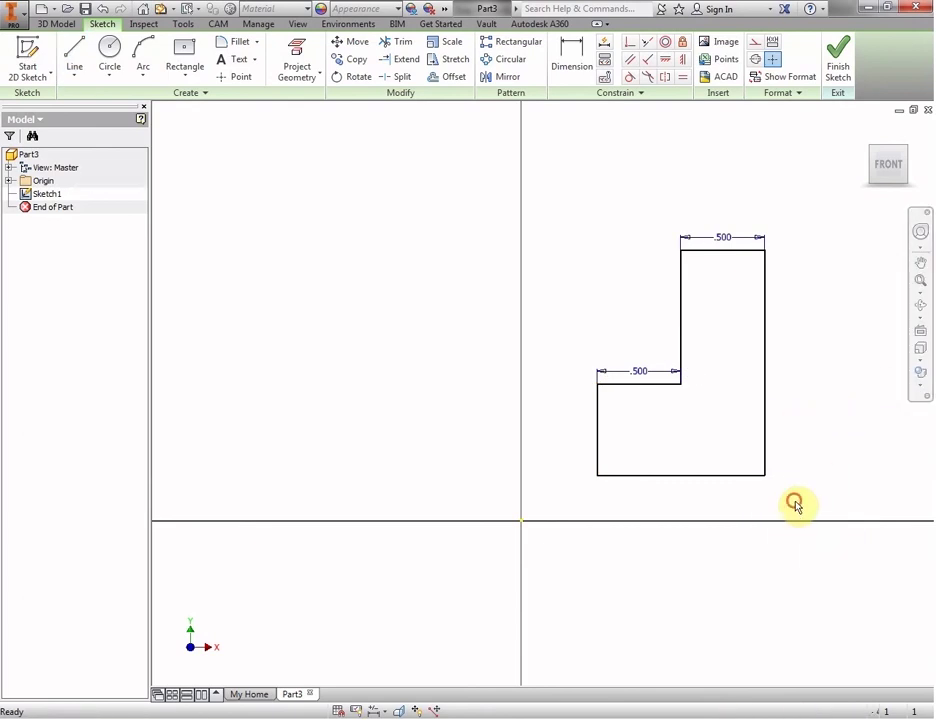
left_click_drag(794, 503, 581, 228)
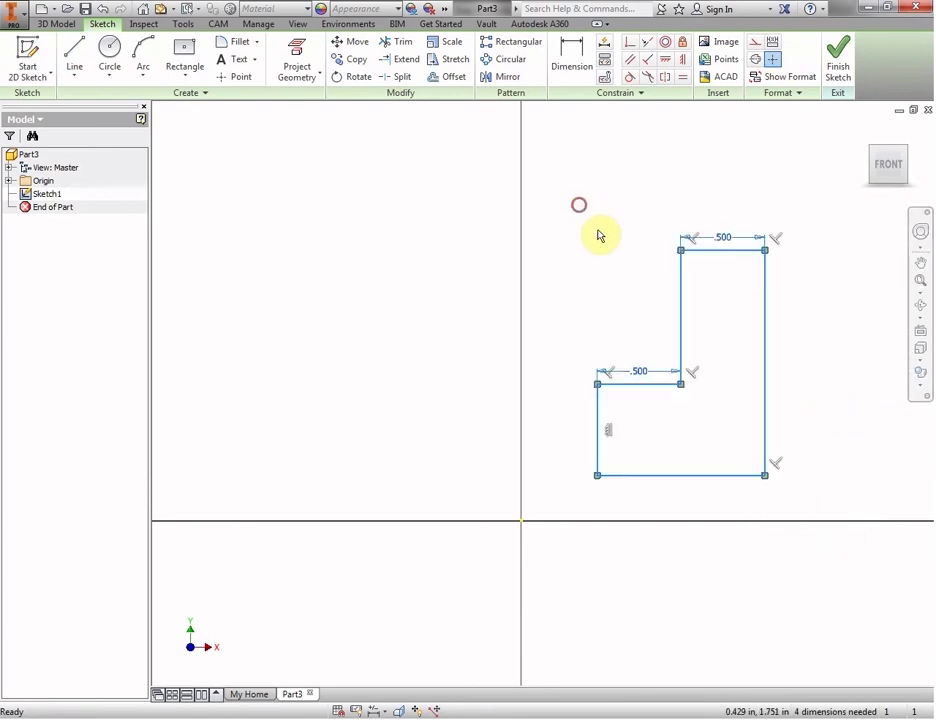
left_click(708, 326)
left_click_drag(821, 477, 579, 226)
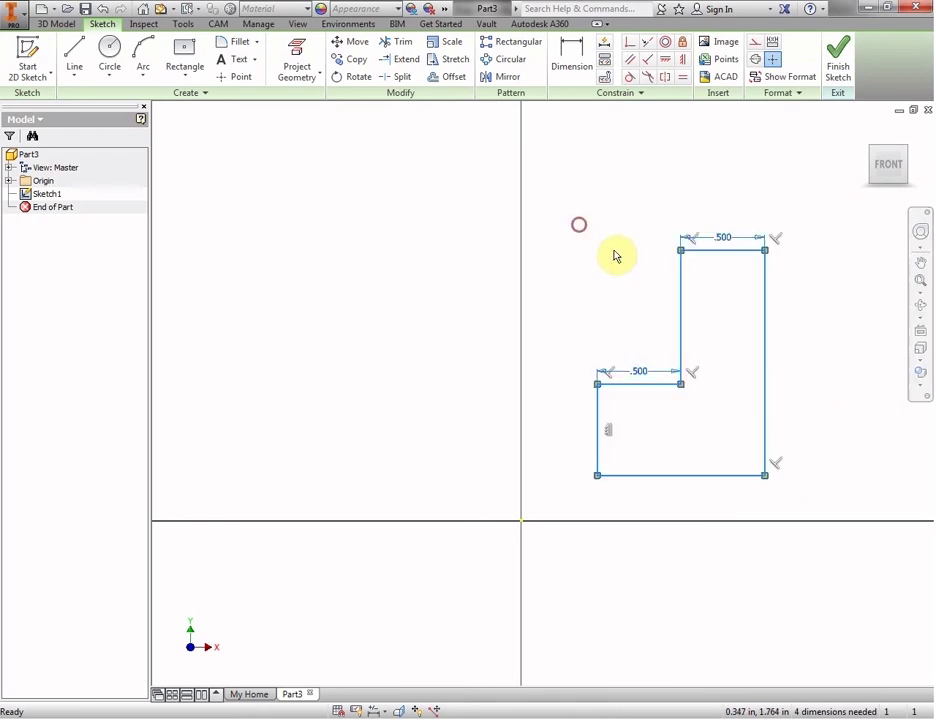
left_click_drag(765, 316, 800, 239)
left_click(816, 510)
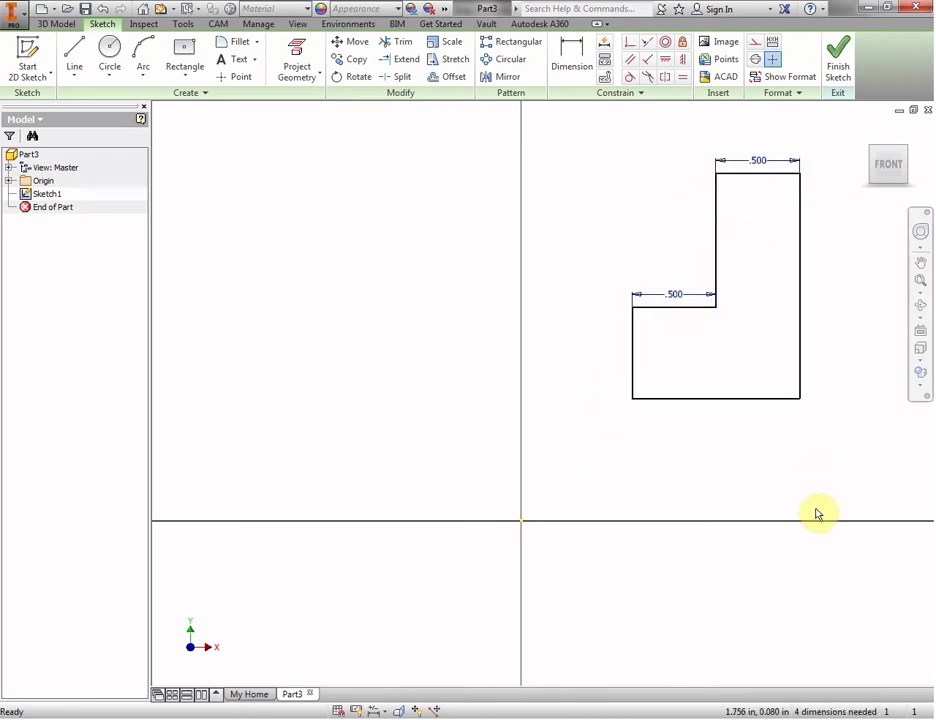
- Draw a horizontal construction line beneath the profile
left_click(755, 42)
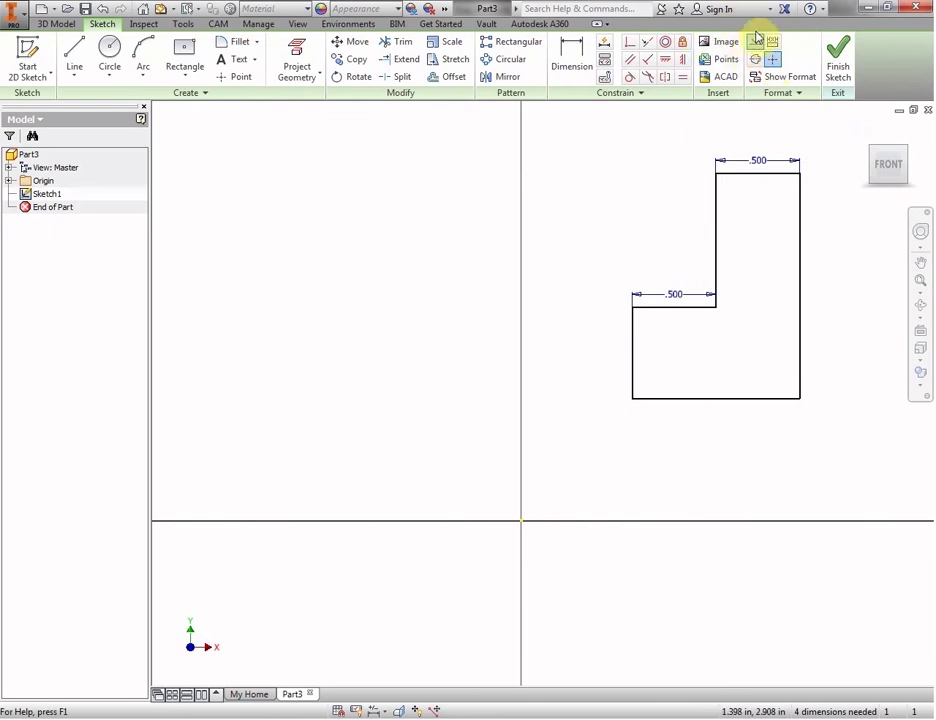
left_click(80, 53)
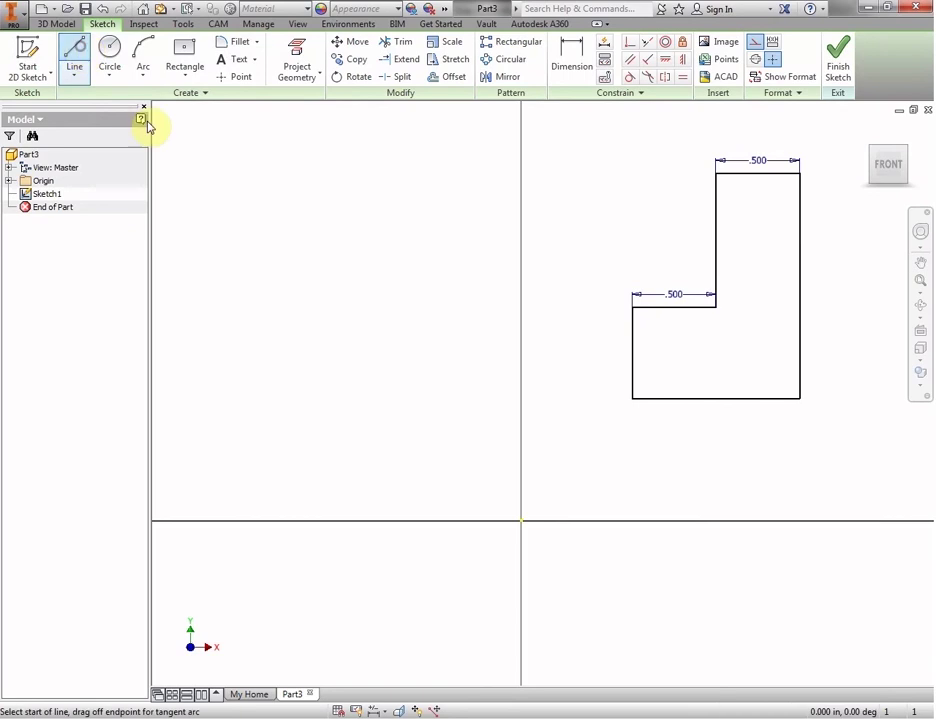
left_click(588, 479)
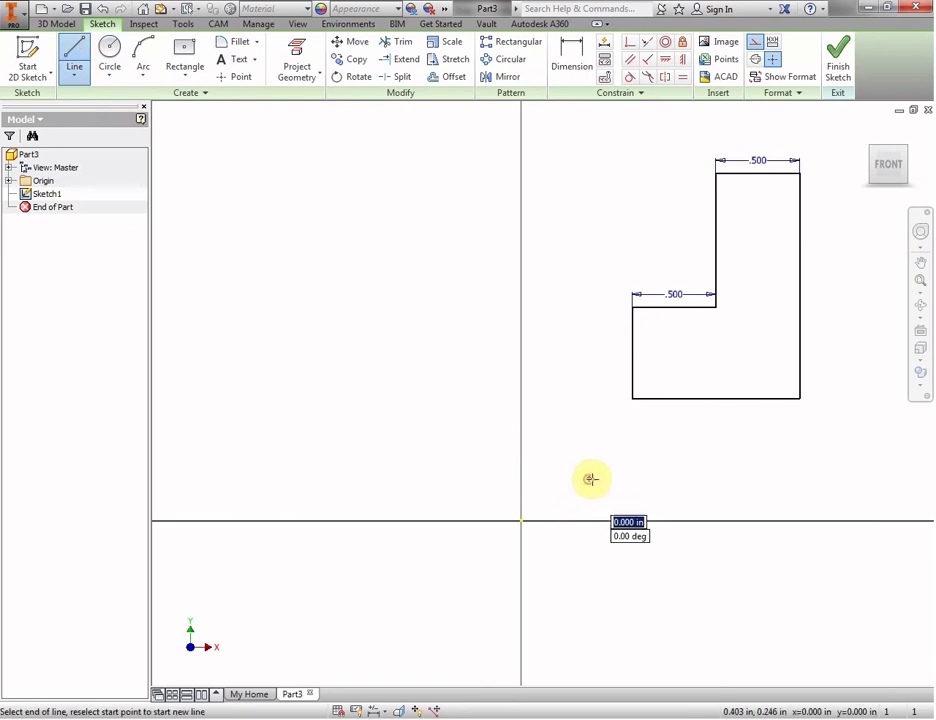
left_click(871, 479)
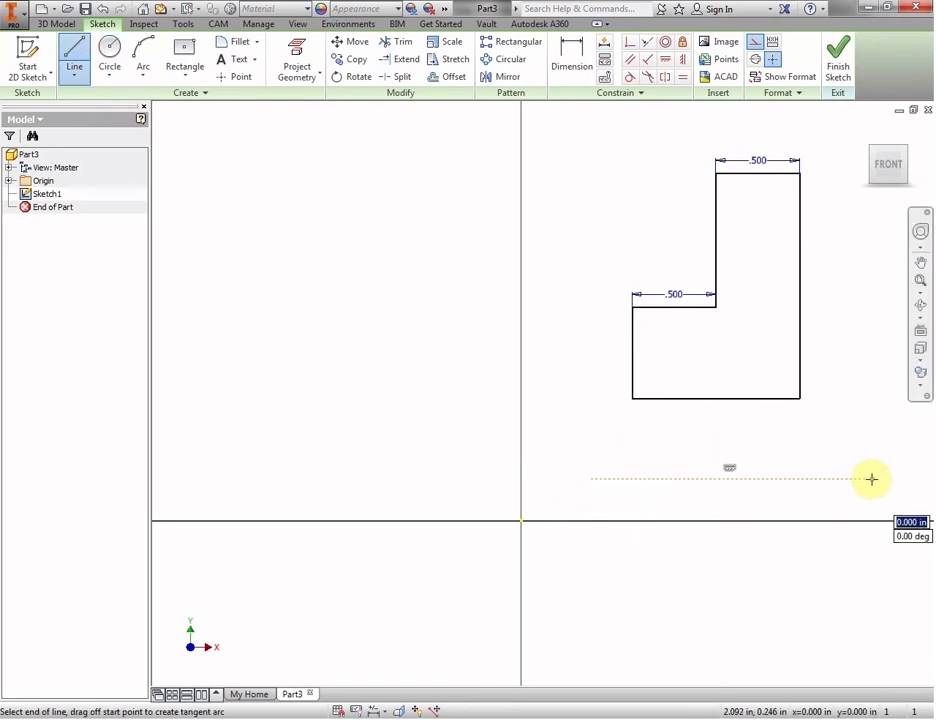
right_click(812, 443)
left_click(872, 444)
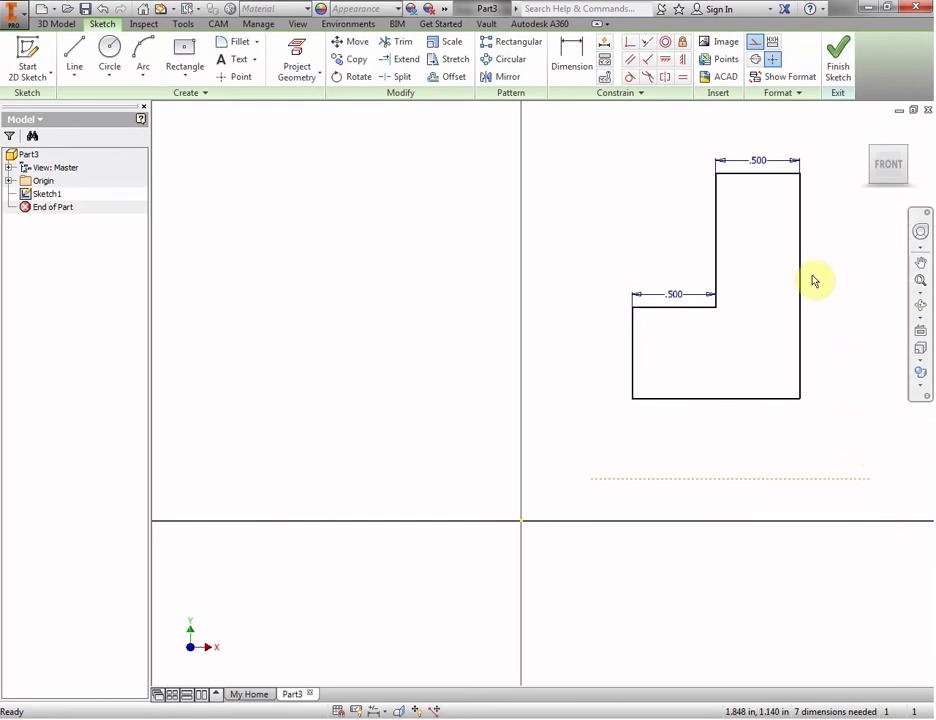
- Dimension the profile's overall height to the dashed line as 2.500
left_click(566, 62)
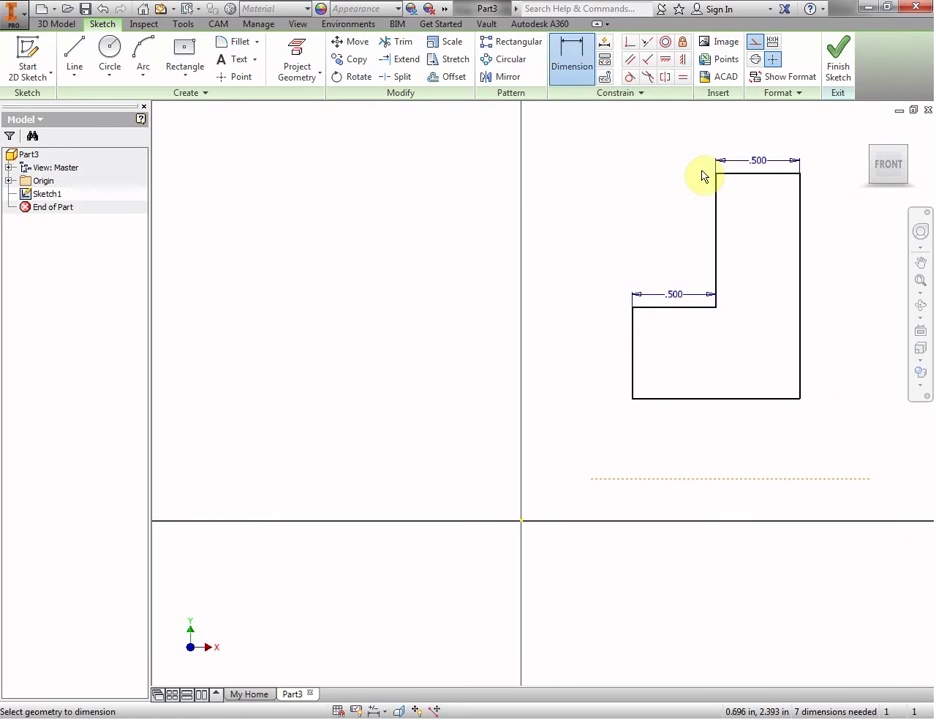
left_click(775, 176)
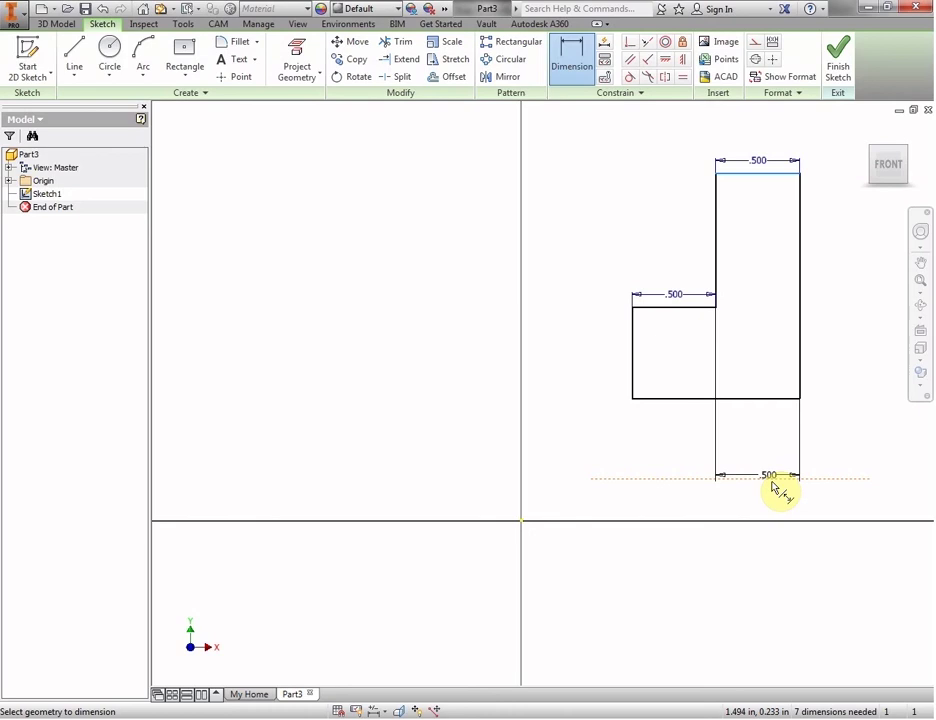
left_click(800, 478)
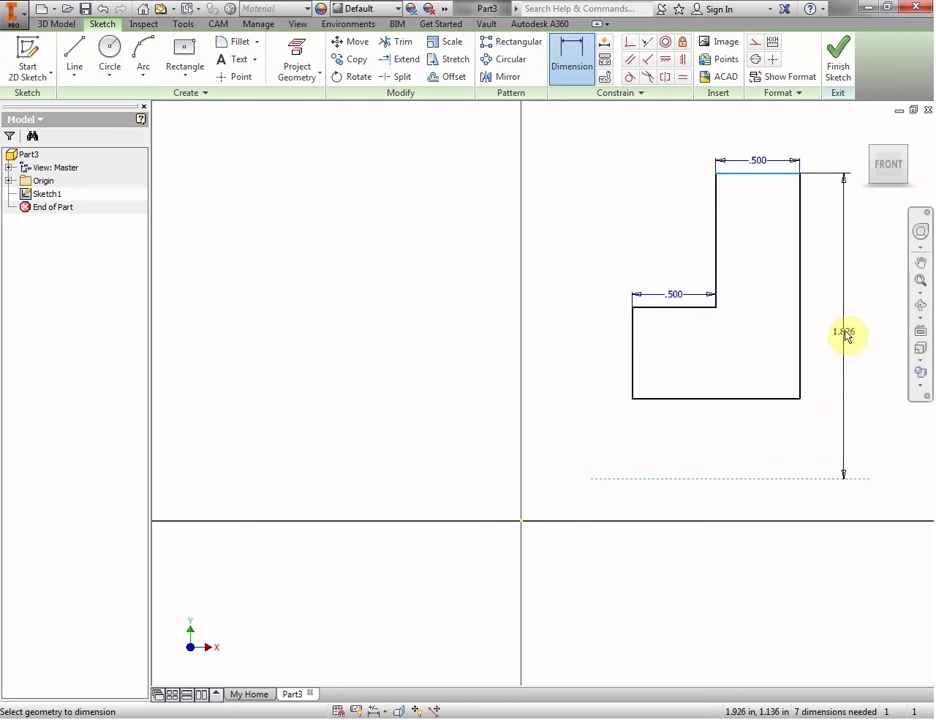
left_click(845, 335)
type("2.5")
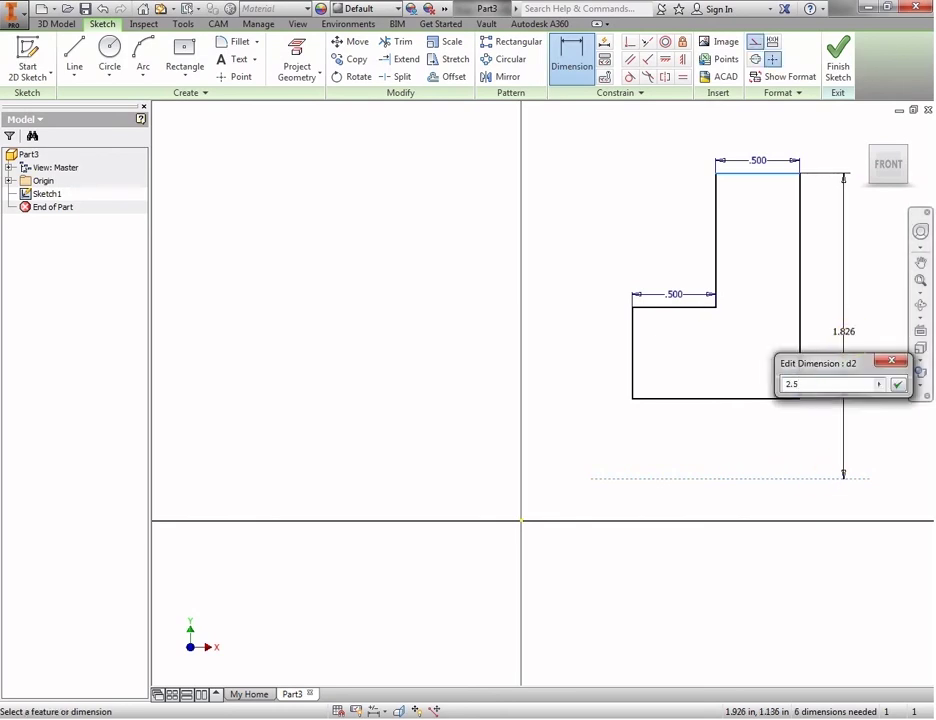
left_click(846, 335)
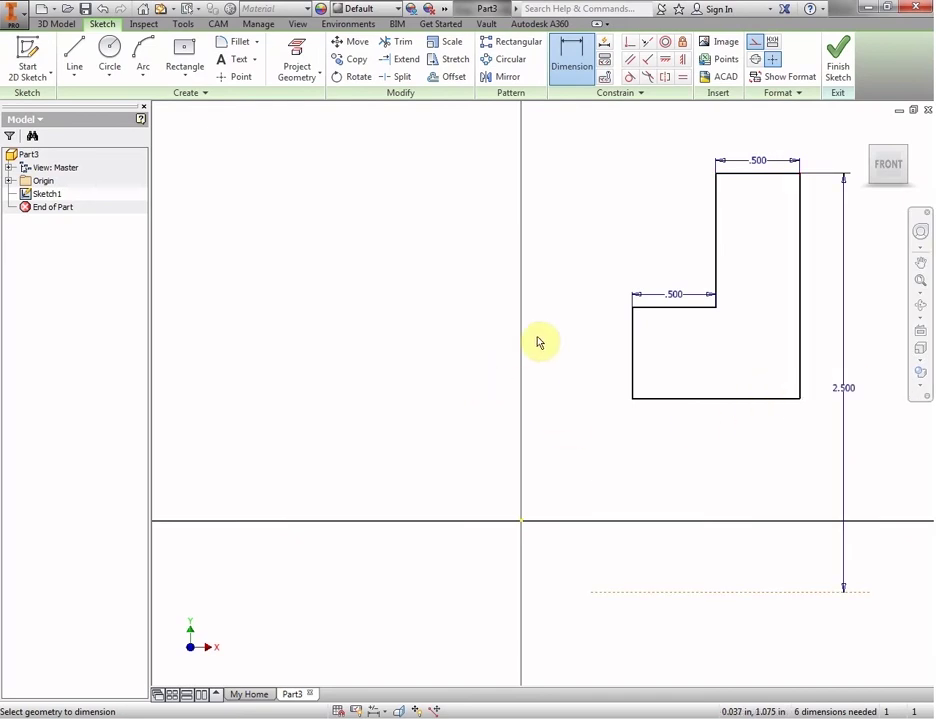
- Add a 1.000 step height and a .375 bottom gap to the dashed line
left_click(670, 310)
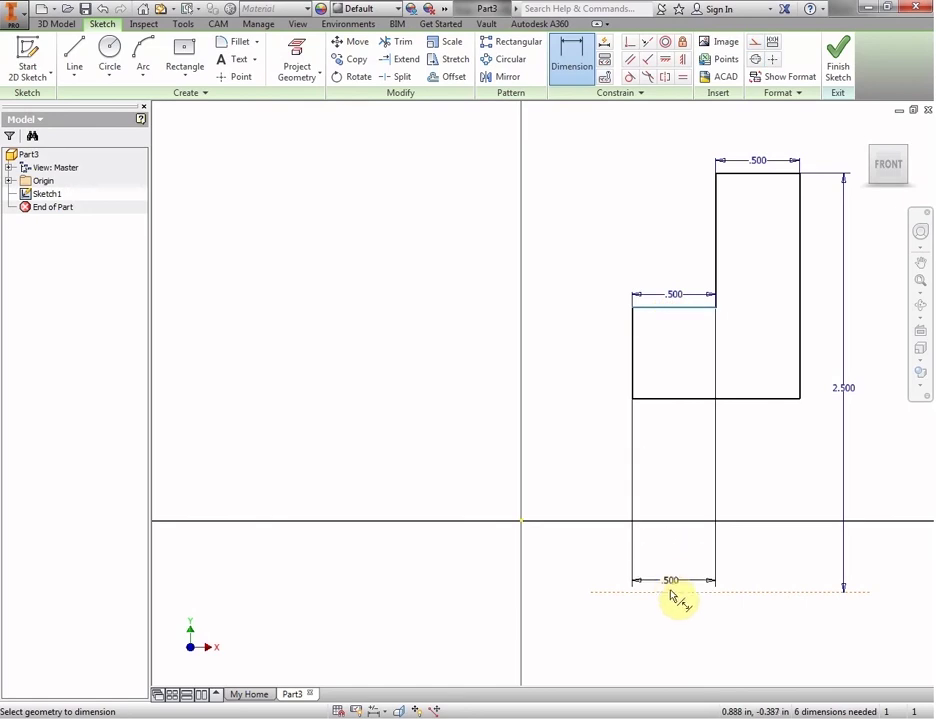
left_click(672, 594)
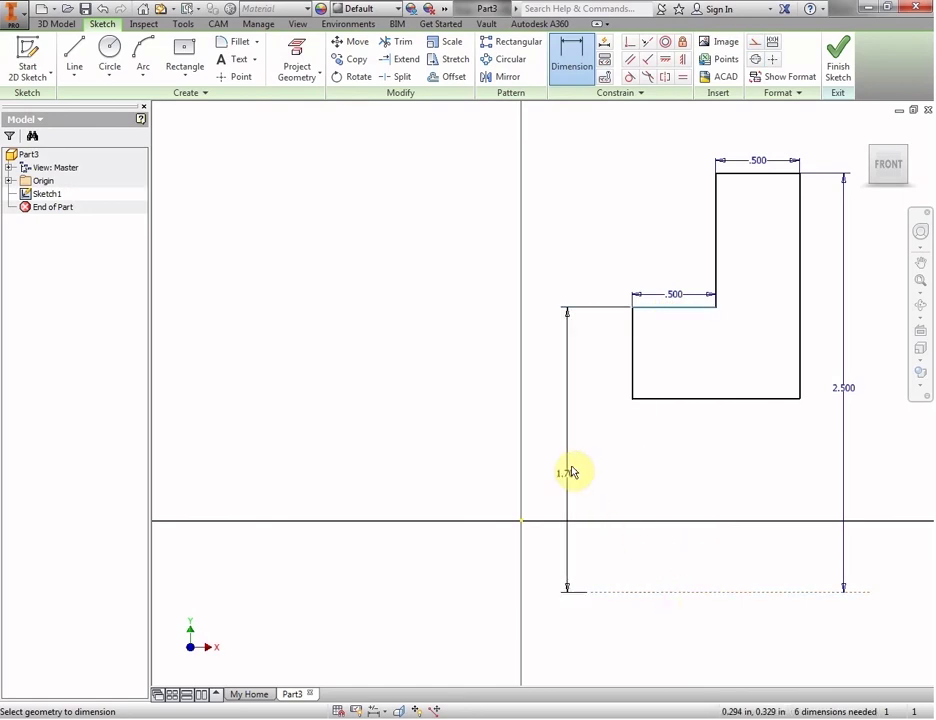
left_click(572, 474)
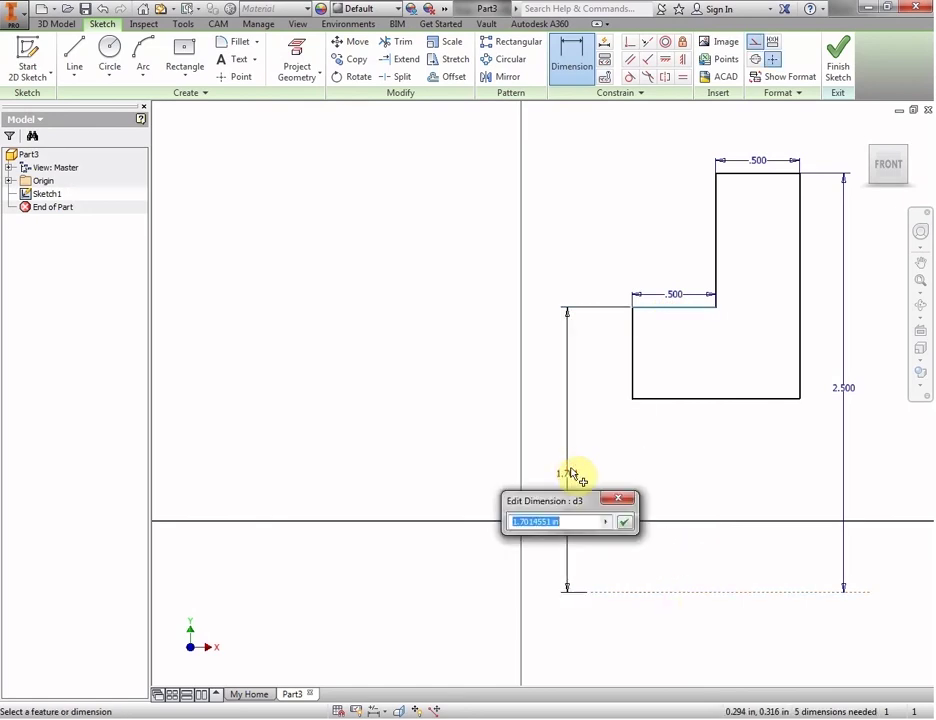
type("1")
key("Return")
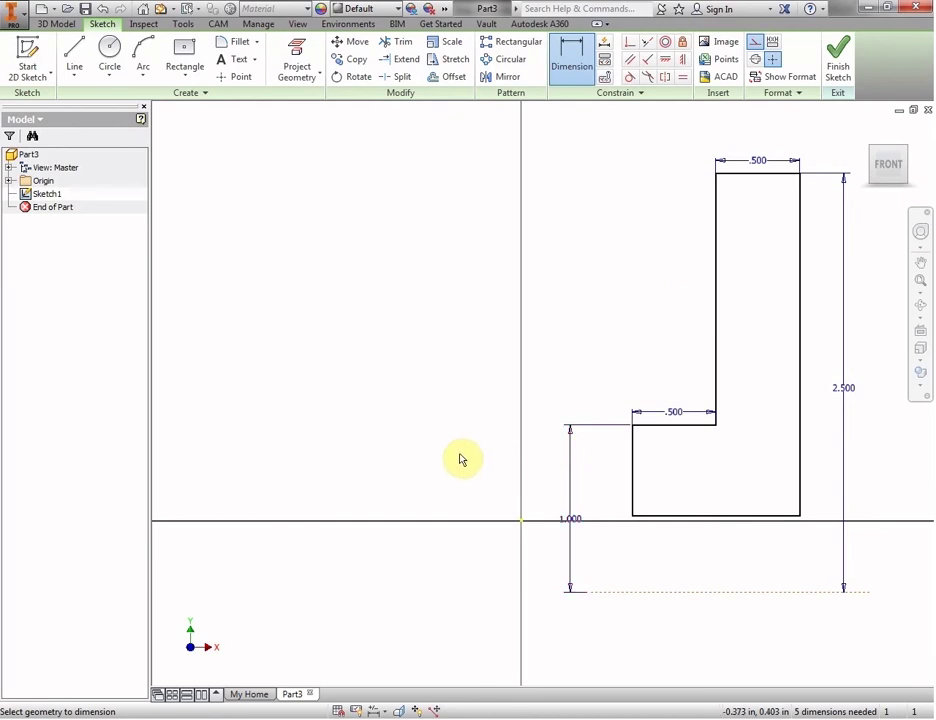
left_click(738, 517)
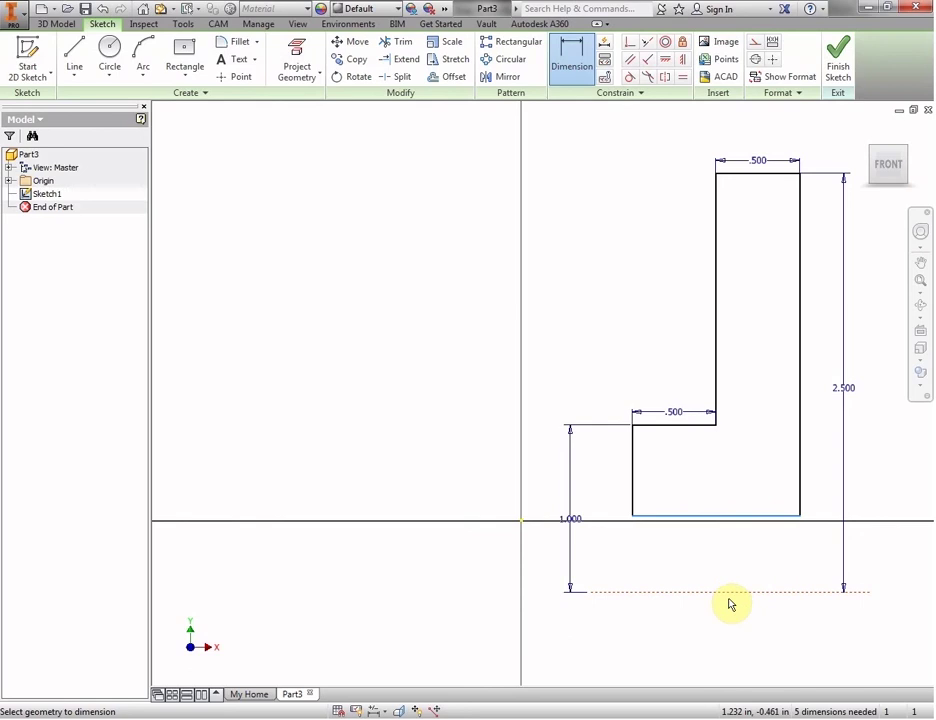
left_click(729, 592)
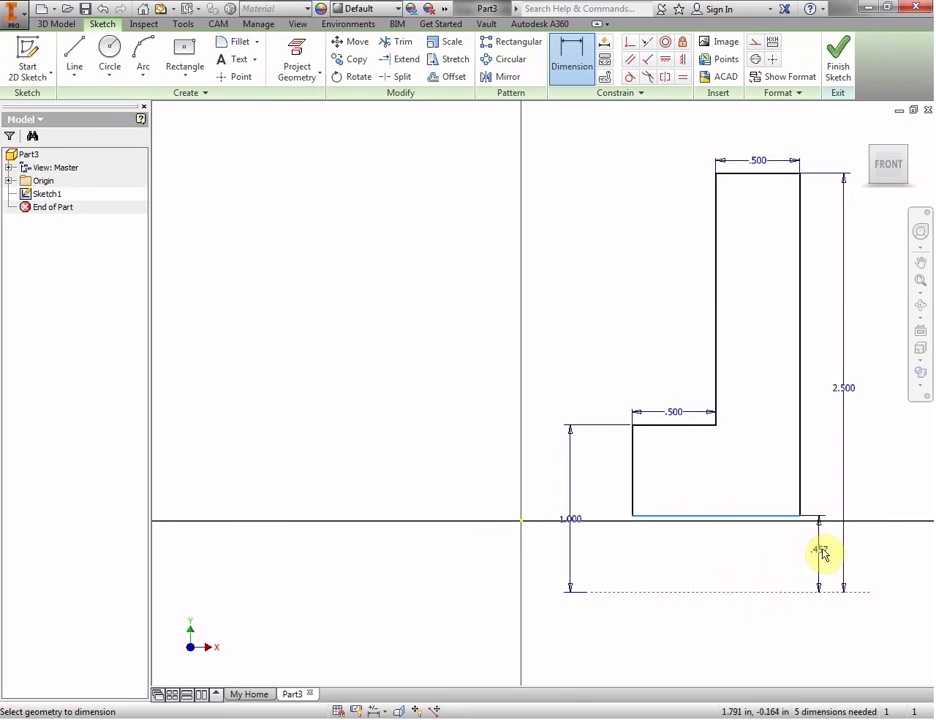
left_click(820, 550)
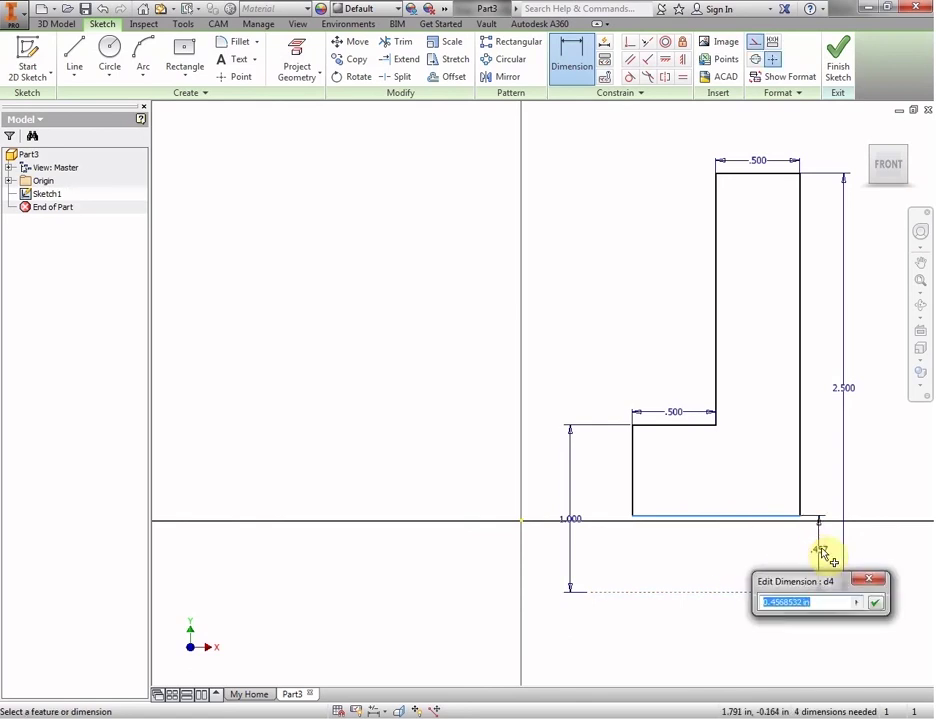
type(".375")
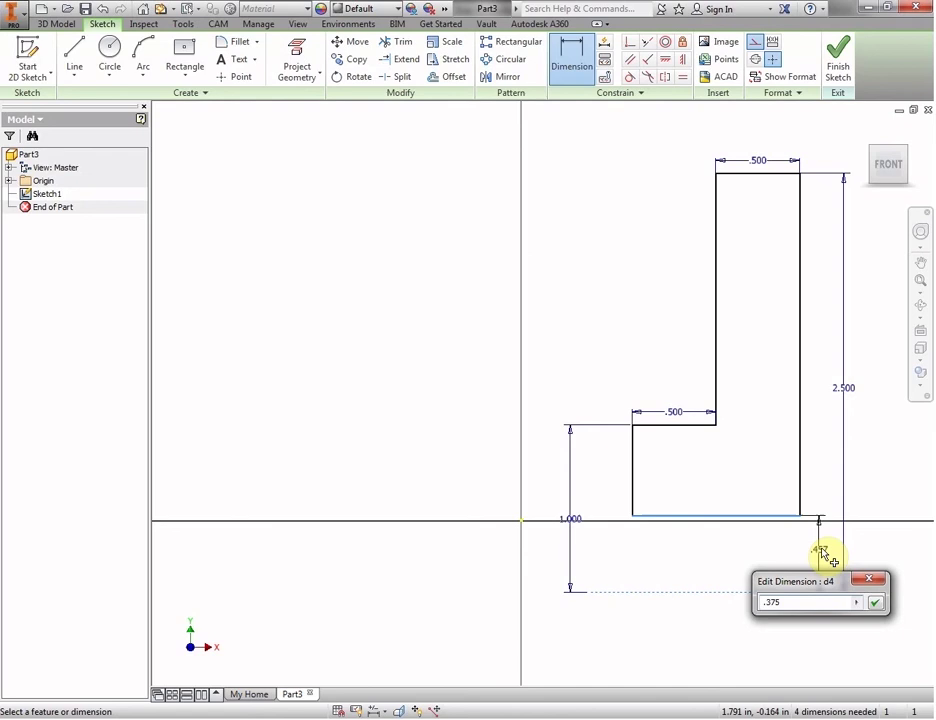
key("Return")
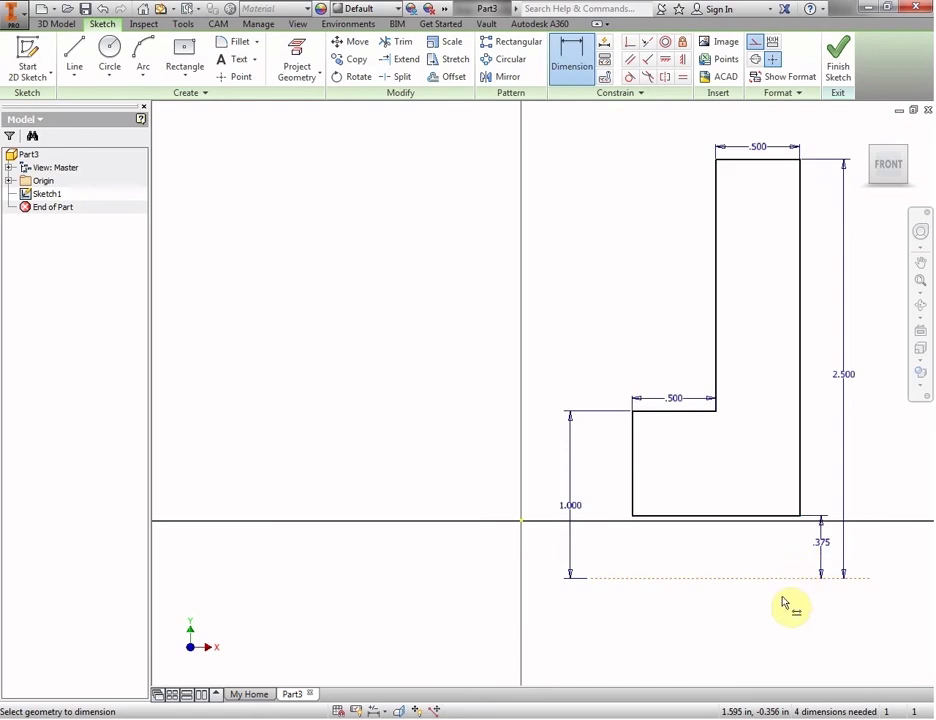
- Select the whole L-shaped sketch and shift it up and to the right
scroll(840, 631, "down", 2)
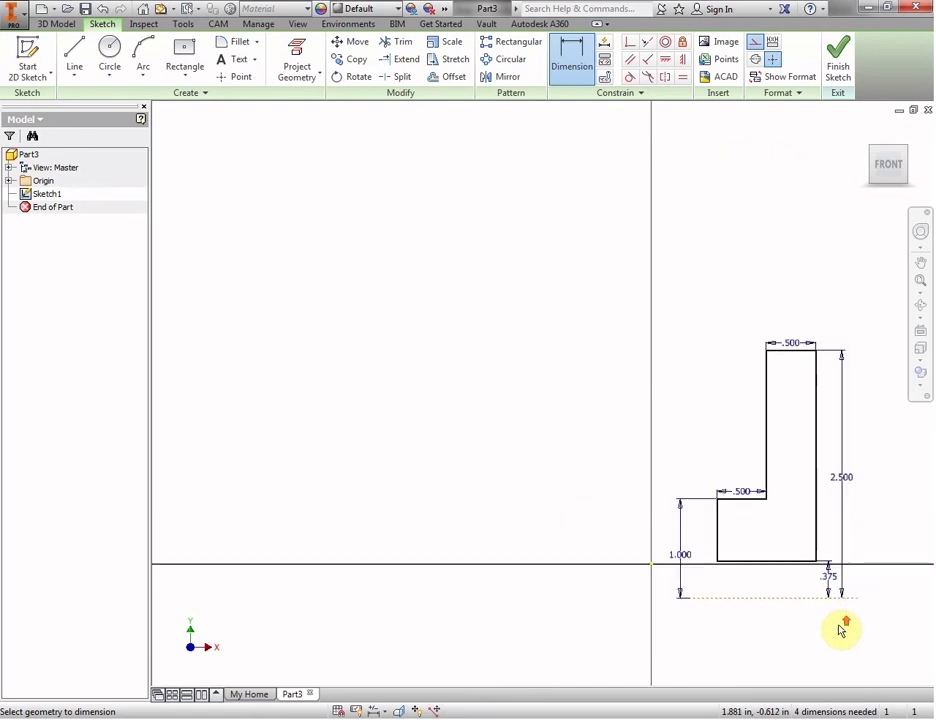
mouse_move(840, 631)
middle_mouse_down()
mouse_move(683, 545)
mouse_move(583, 516)
middle_mouse_up()
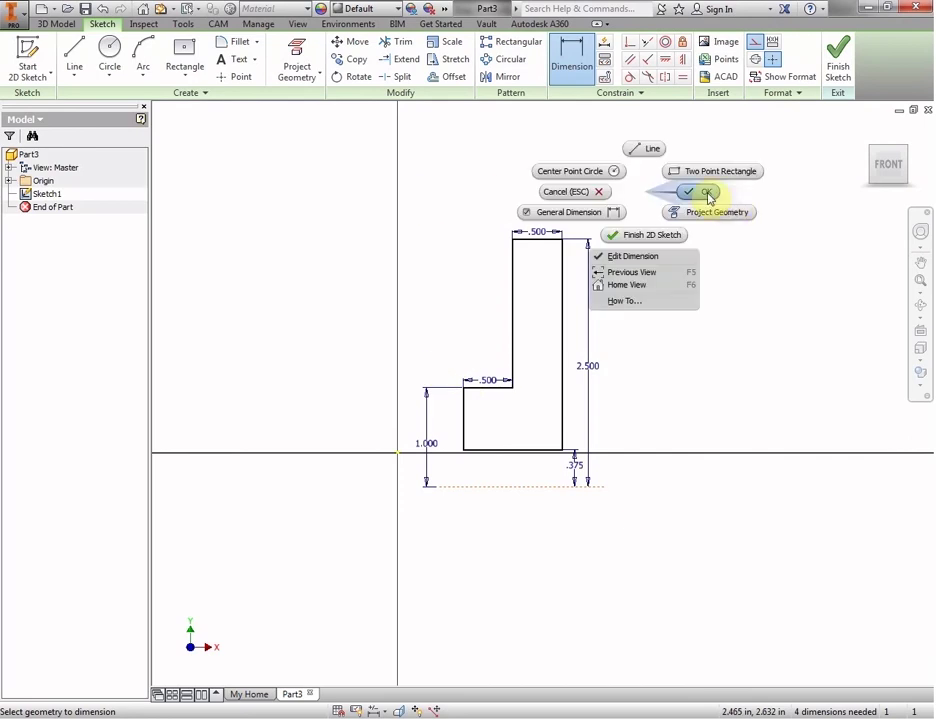
left_click(709, 197)
mouse_move(613, 512)
left_mouse_down()
mouse_move(430, 315)
mouse_move(413, 209)
left_mouse_up()
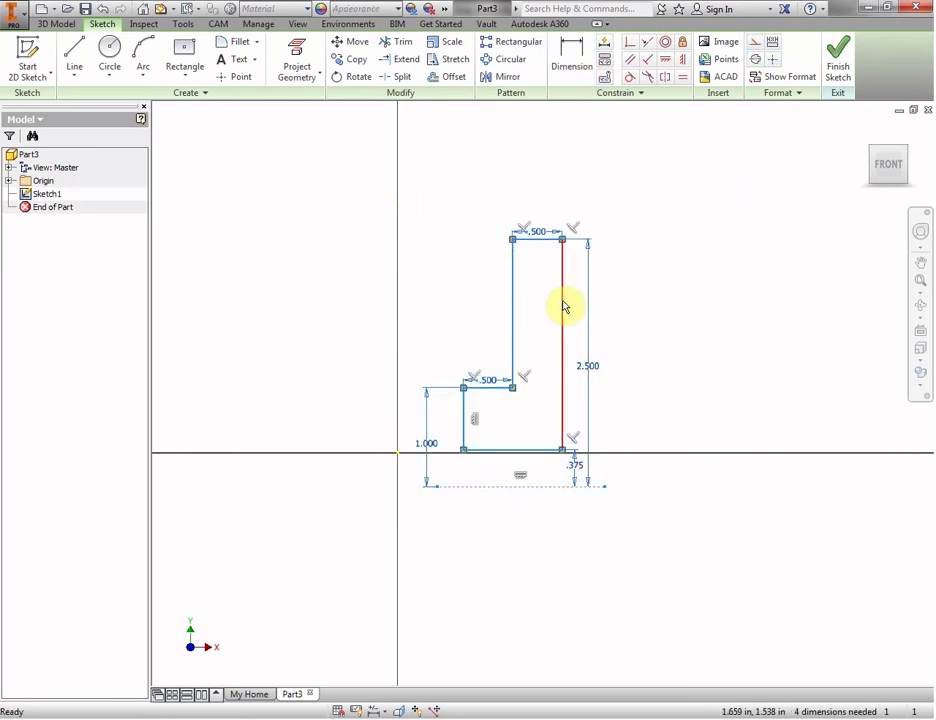
mouse_move(566, 305)
left_mouse_down()
mouse_move(620, 236)
mouse_move(672, 227)
left_mouse_up()
- Drag the 2.500 dimension to the profile's left side, beside the 1.000 dimension
left_click(757, 333)
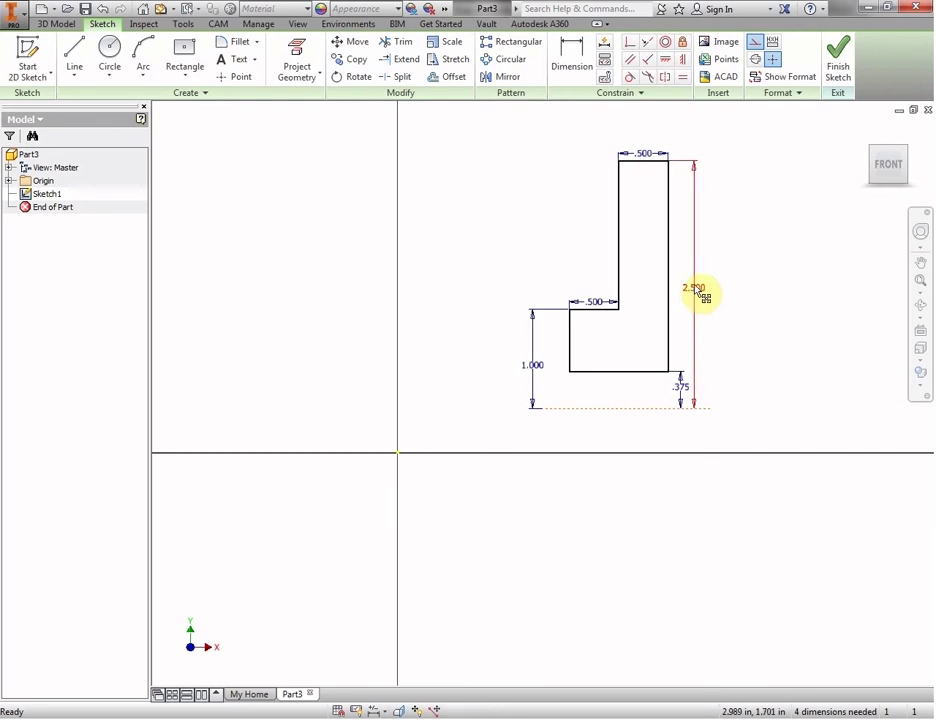
left_click_drag(697, 289, 508, 302)
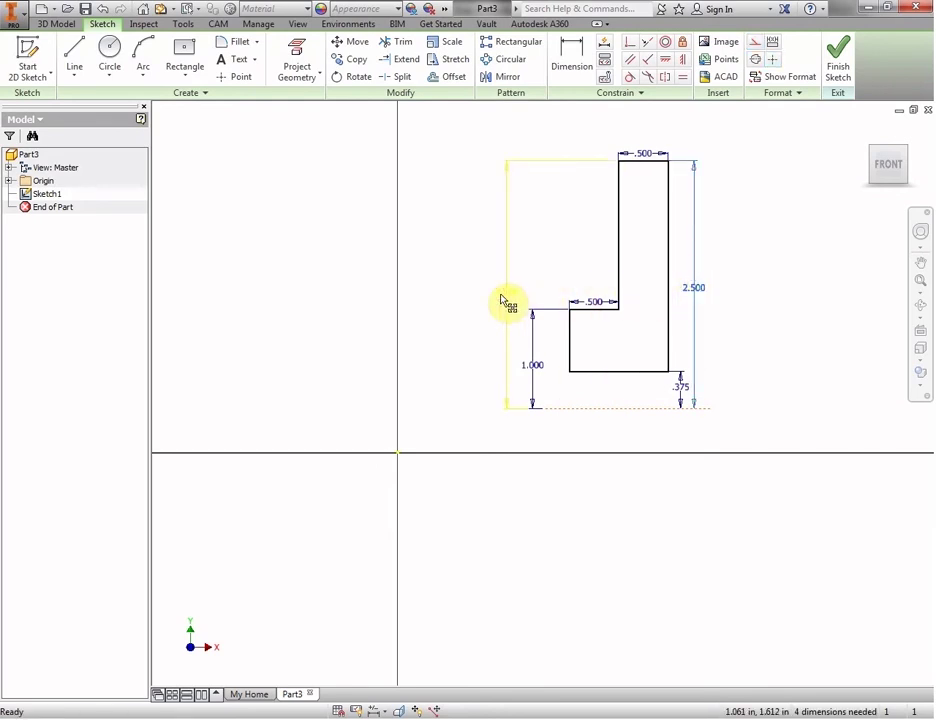
right_click(767, 333)
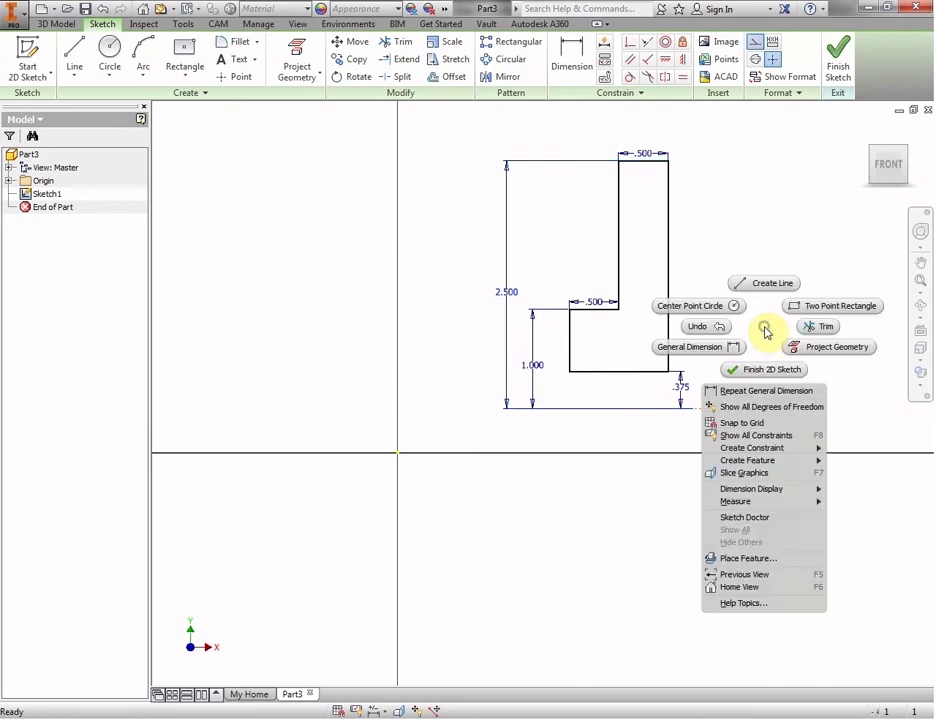
left_click(767, 237)
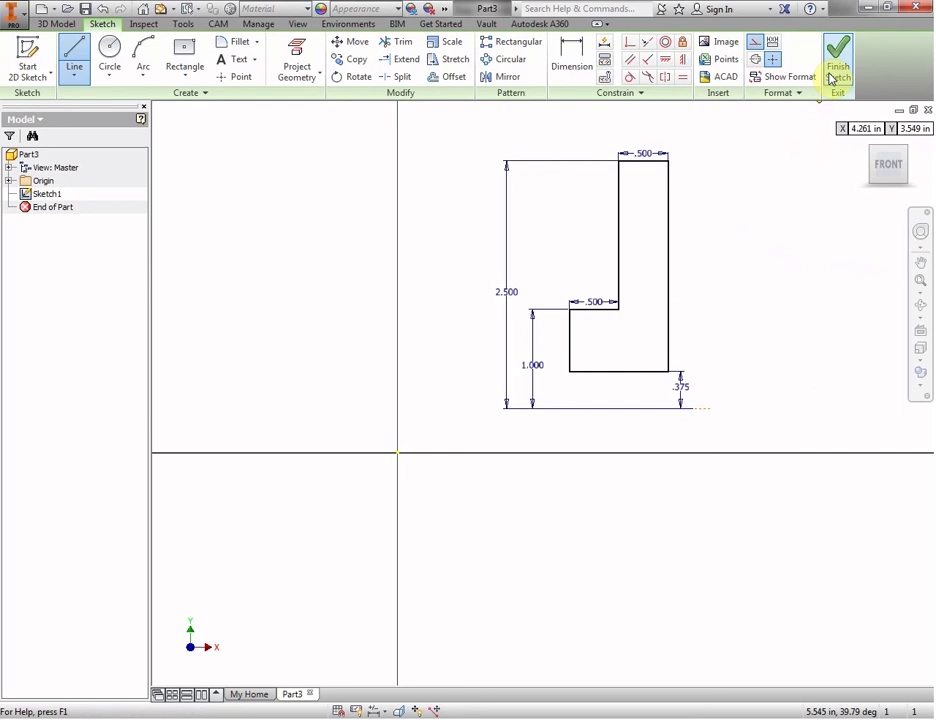
- Finish the sketch and revolve the profile a full turn about the dashed construction line
left_click(838, 66)
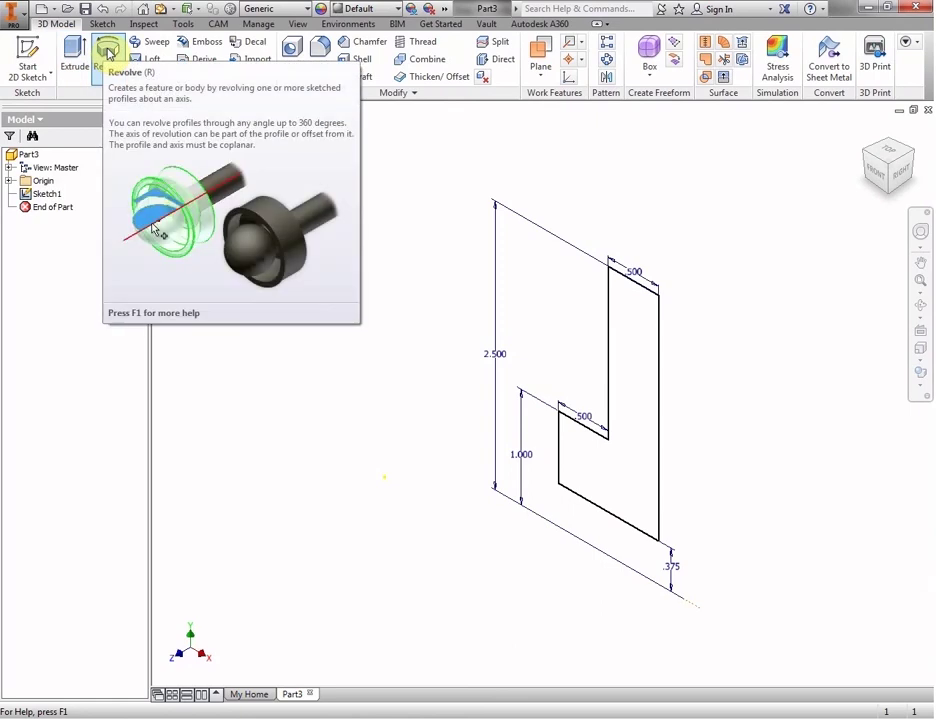
left_click(108, 53)
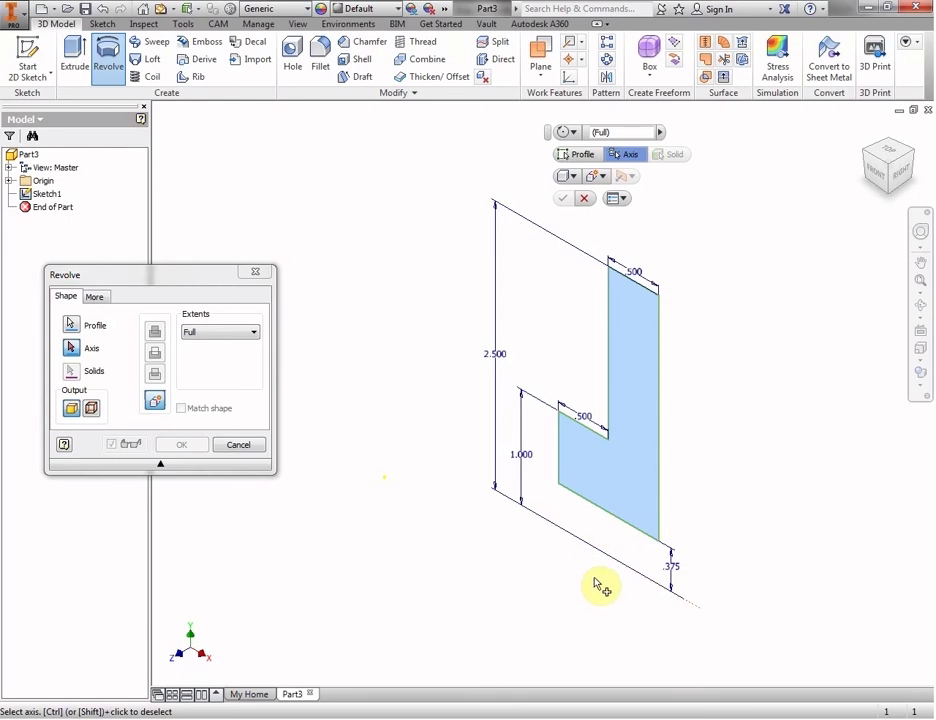
left_click(694, 611)
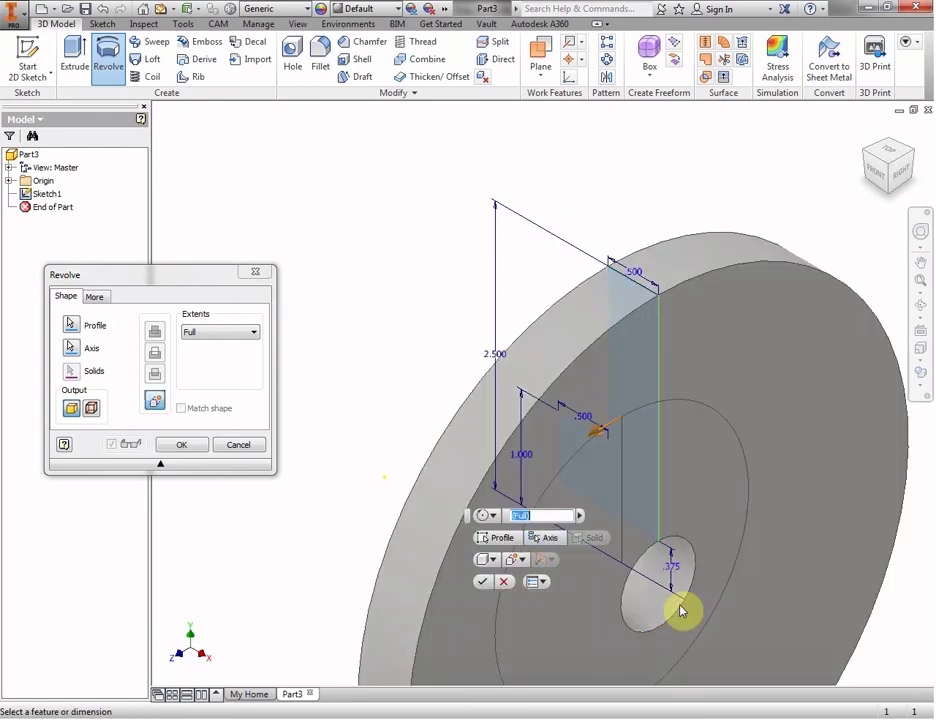
middle_click_drag(691, 604, 633, 378)
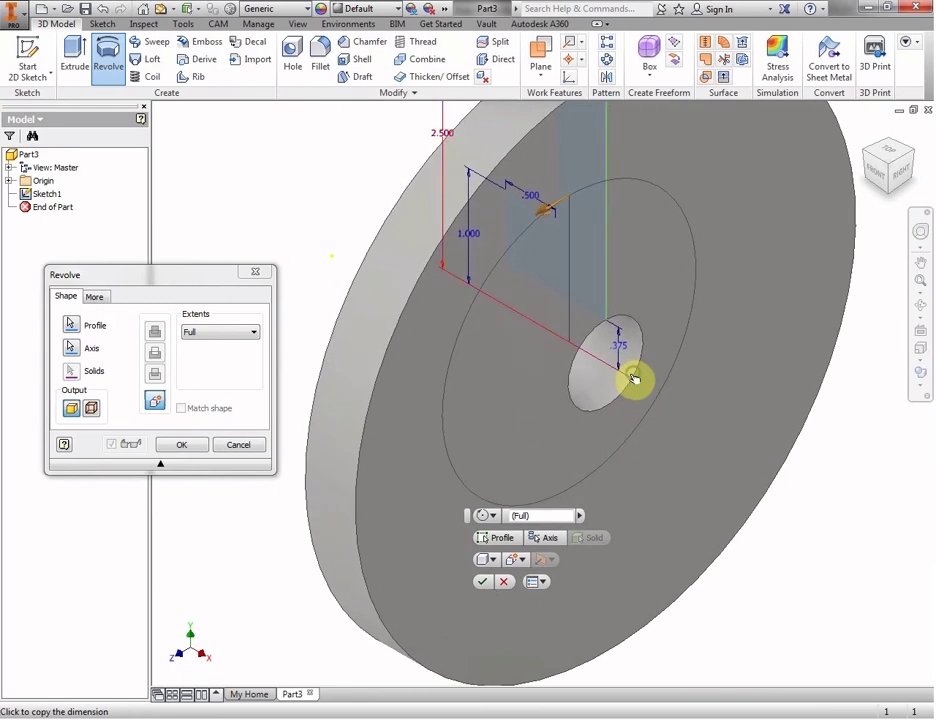
left_click(181, 446)
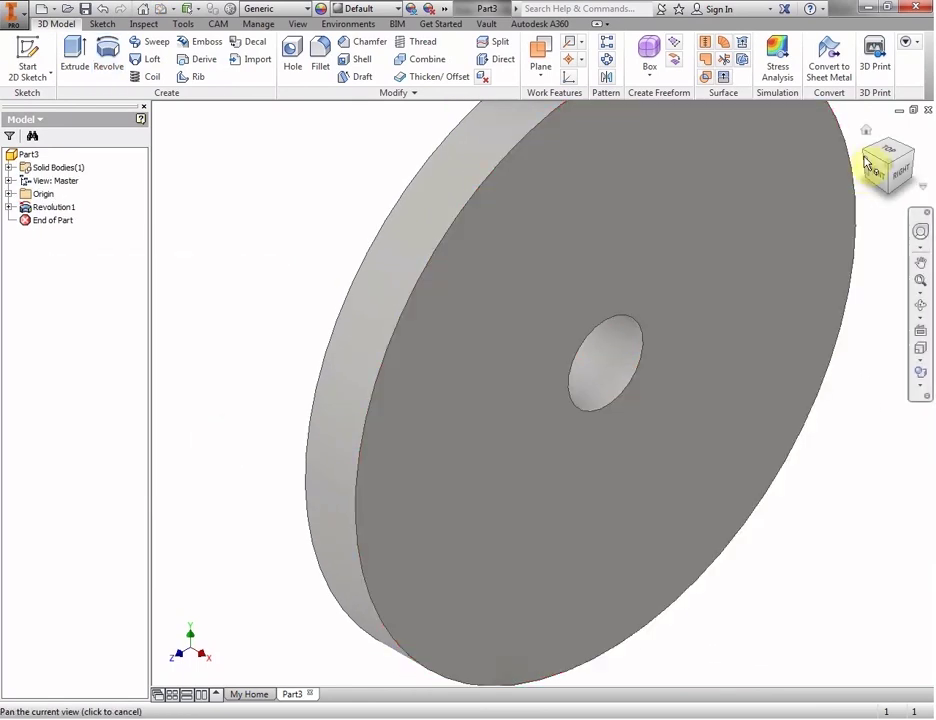
- Set the fitted isometric view of the flange as the Home view
left_click(866, 157)
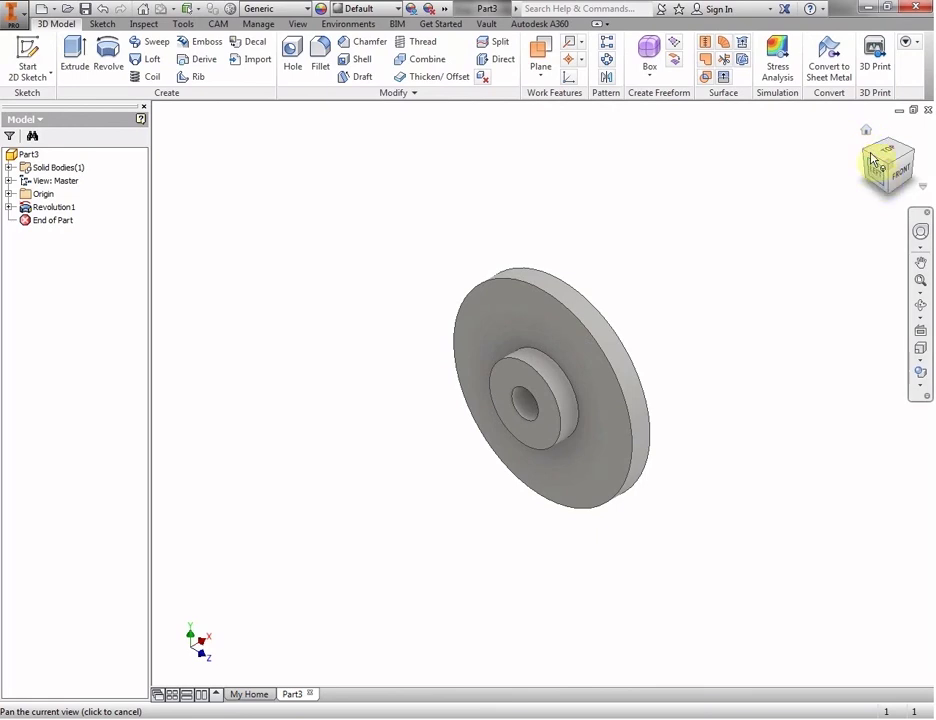
right_click(866, 133)
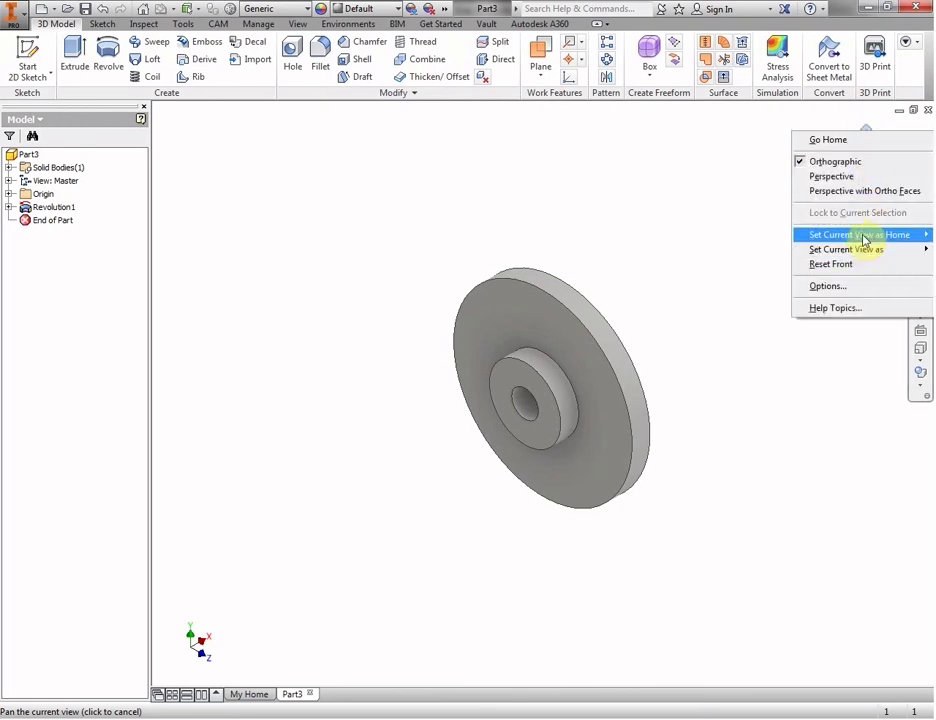
mouse_move(869, 236)
left_click(743, 252)
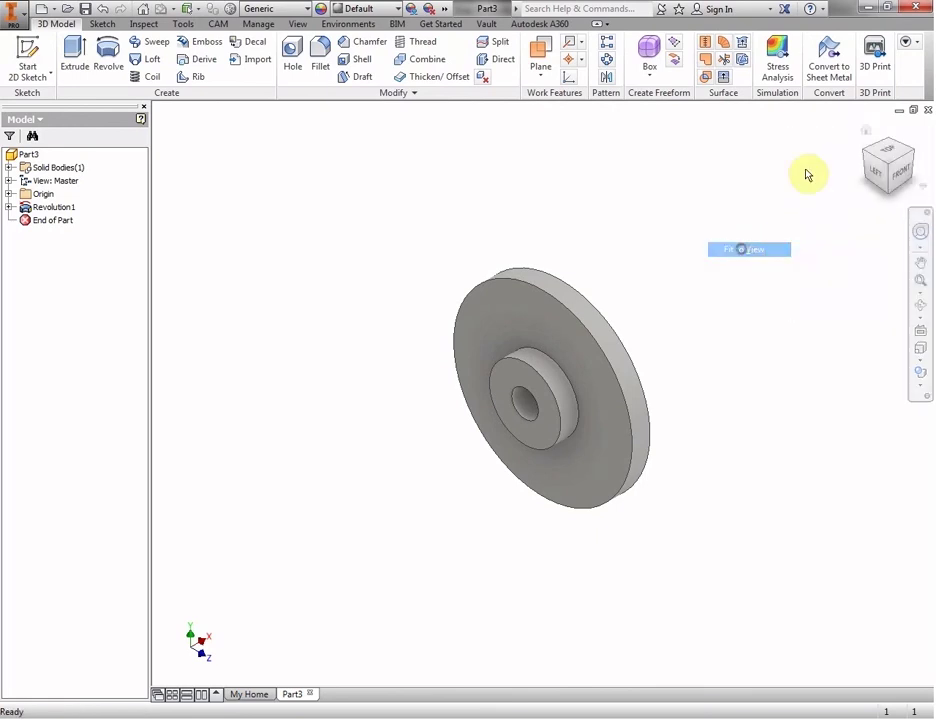
- Define the face-on view of the flange as the Front view
left_click(887, 168)
right_click(887, 172)
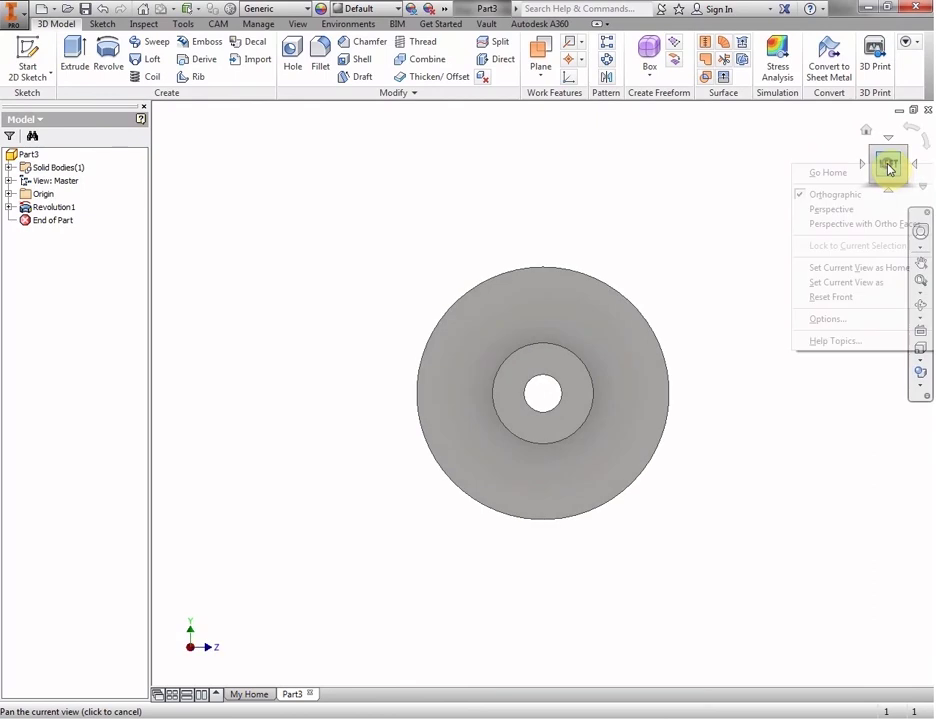
mouse_move(860, 283)
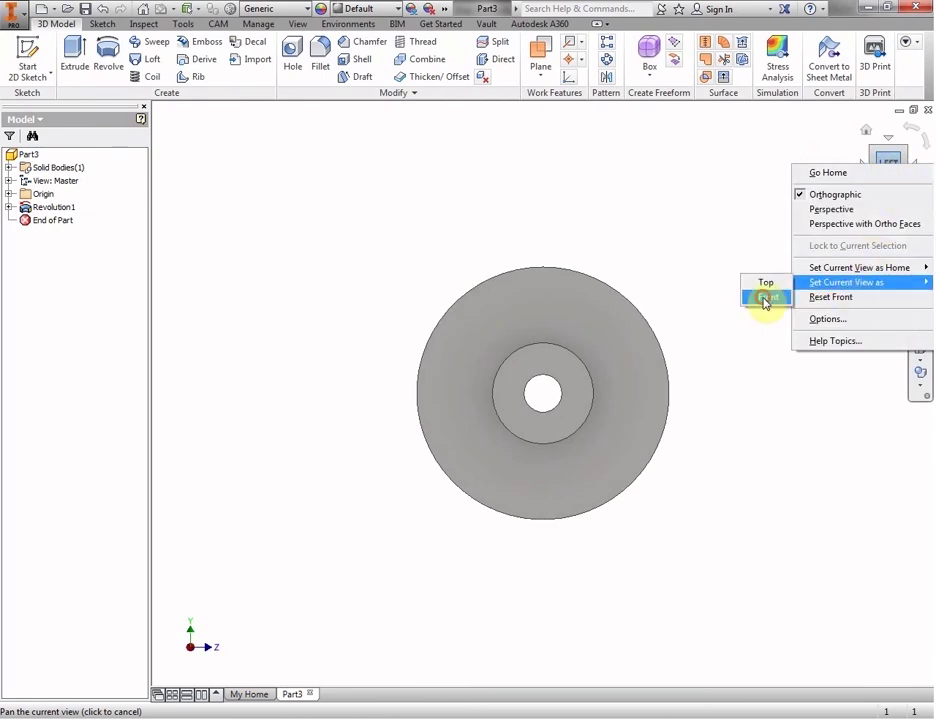
left_click(767, 298)
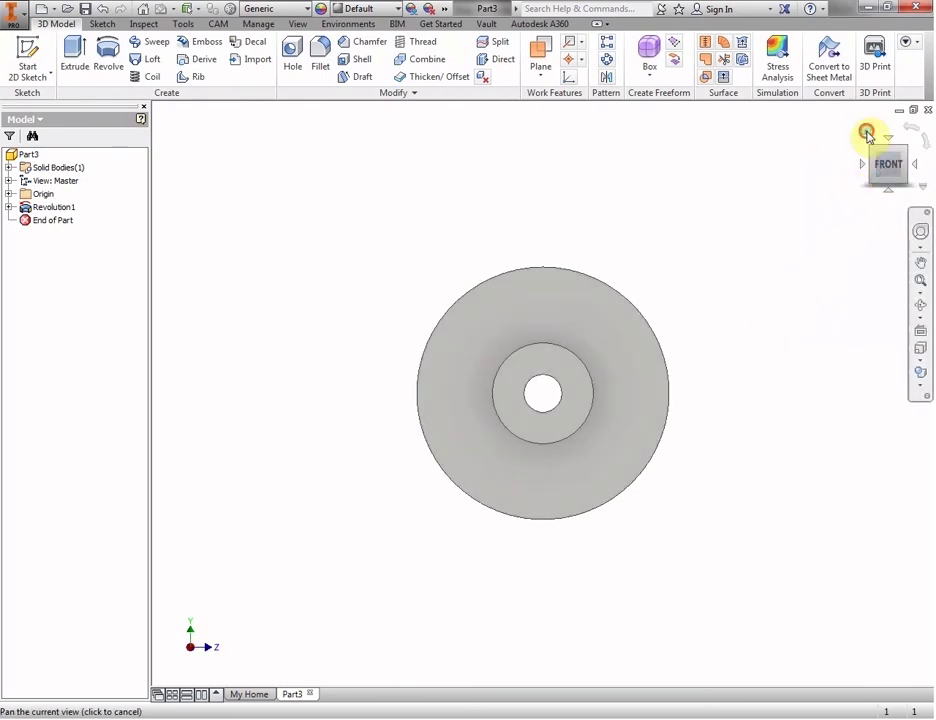
- Return the part to its Home view and switch to the Word worksheet
left_click(866, 131)
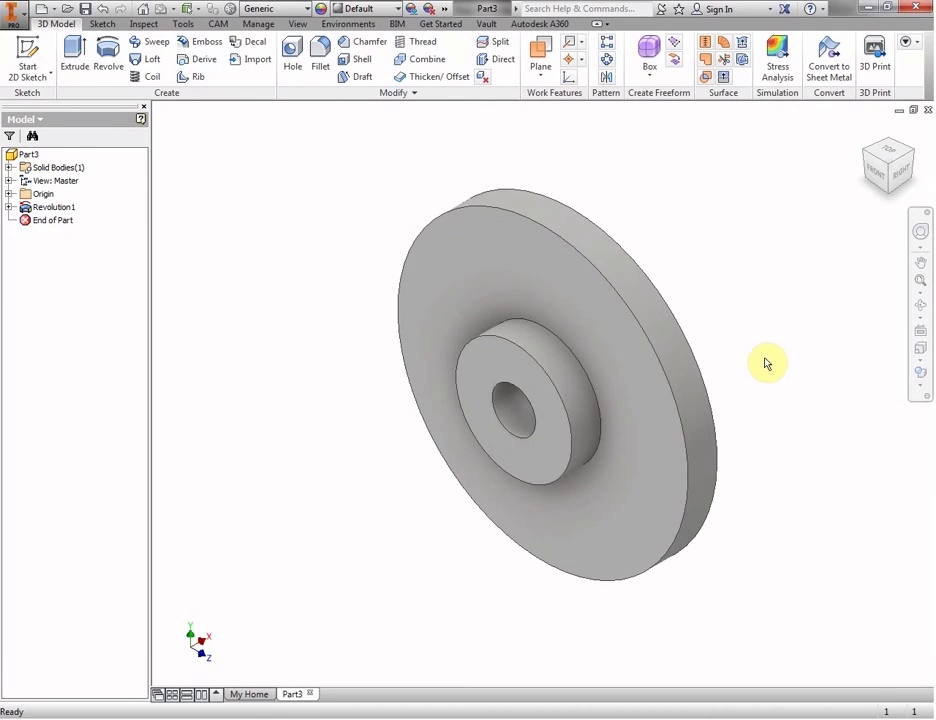
left_click(920, 262)
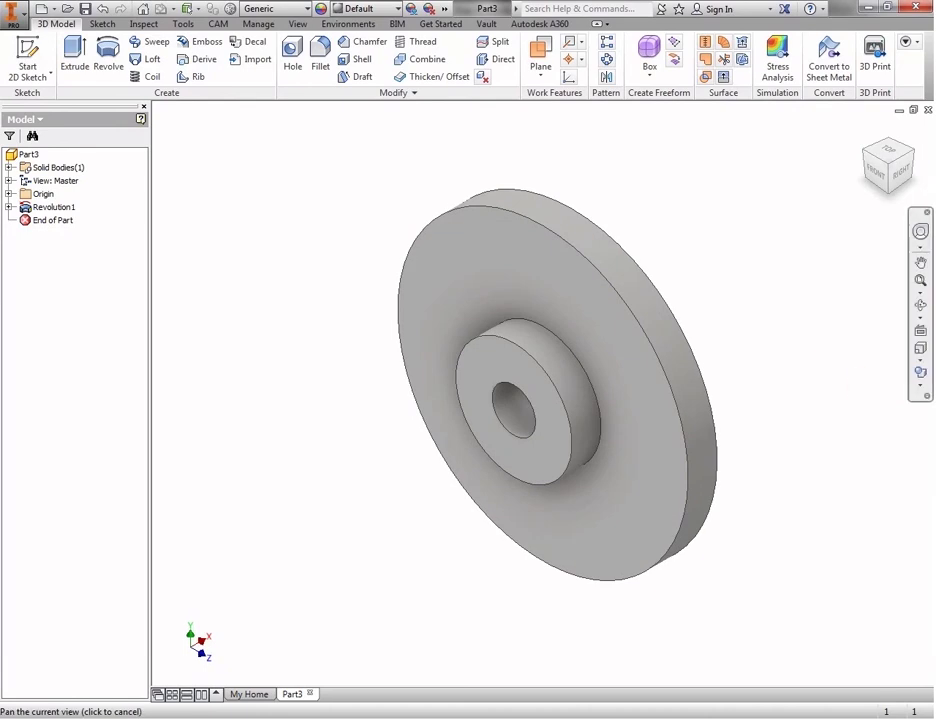
key("Escape")
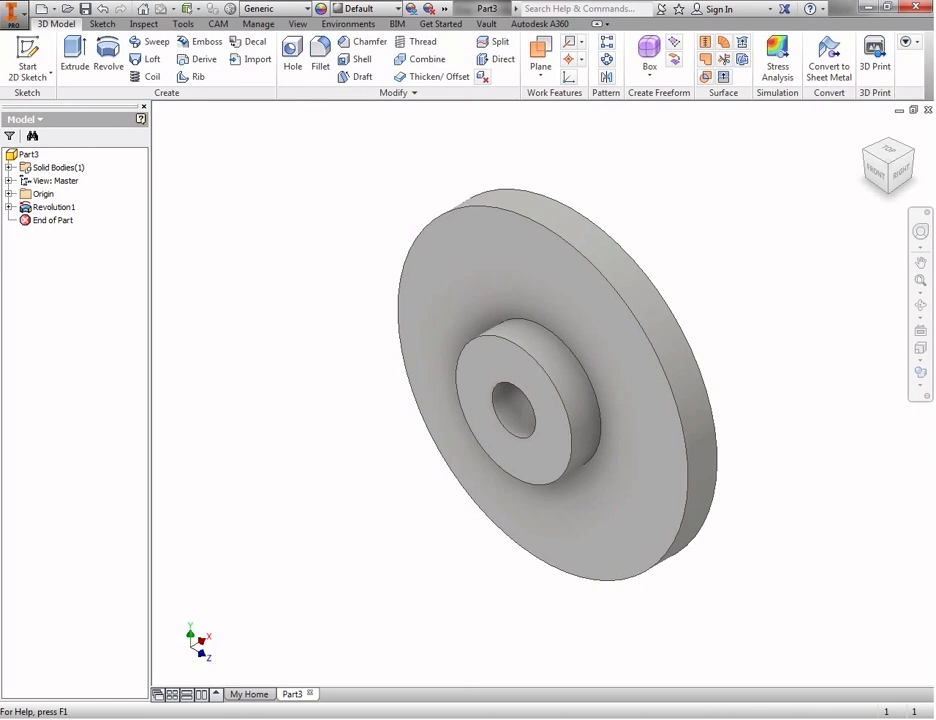
key("alt+Tab")
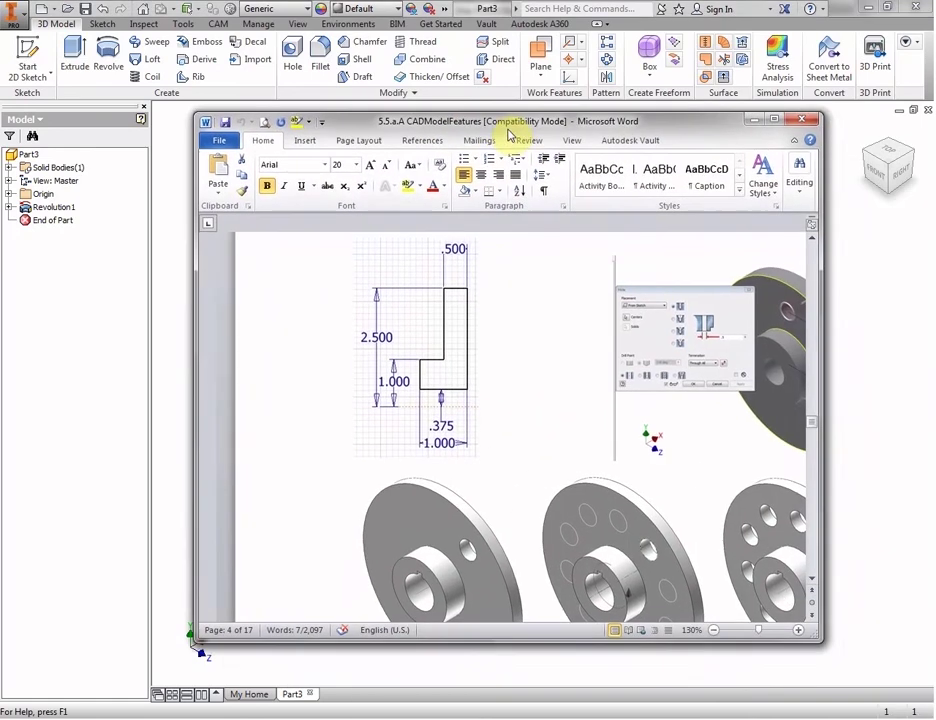
- Maximize Word, zoom in on the hole-feature screenshot, then minimize Word
left_click_drag(509, 133, 520, 3)
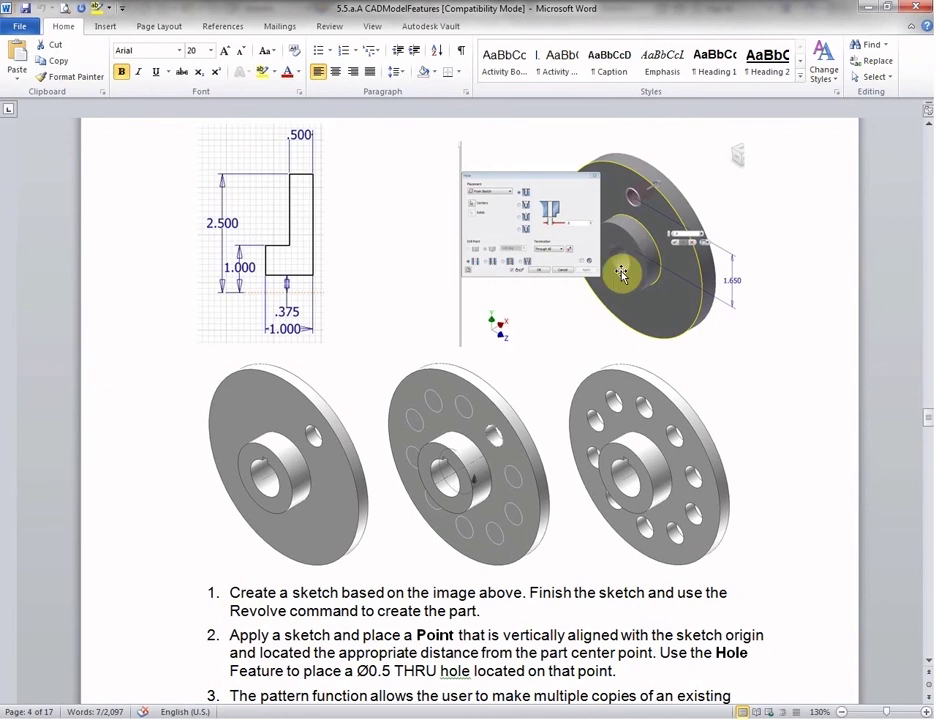
left_click(627, 268)
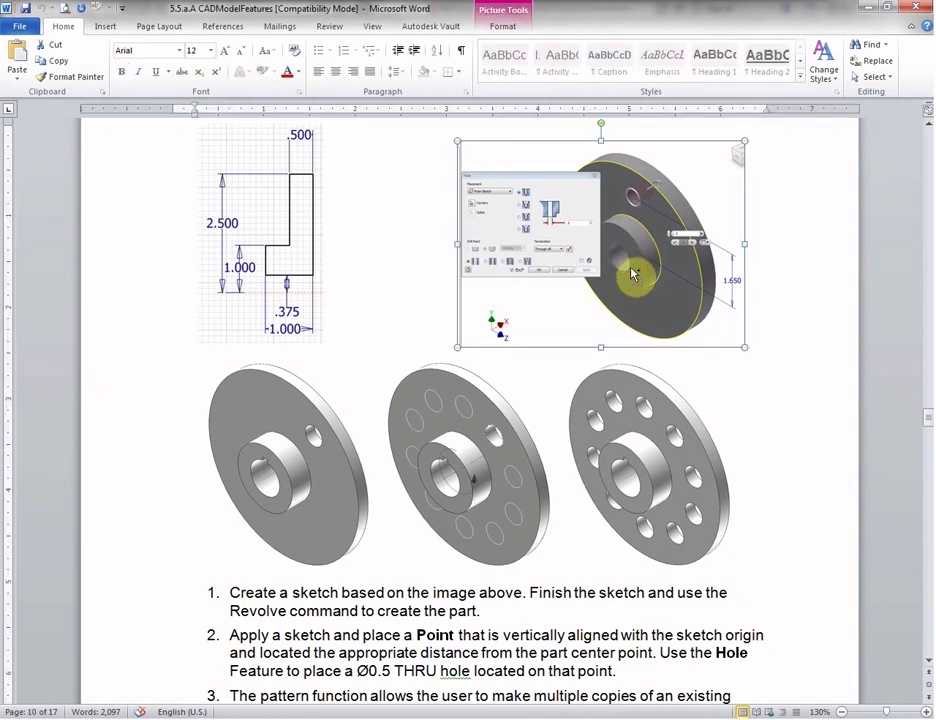
scroll(630, 270, "up", 6, "ctrl")
scroll(632, 272, "up", 4, "ctrl")
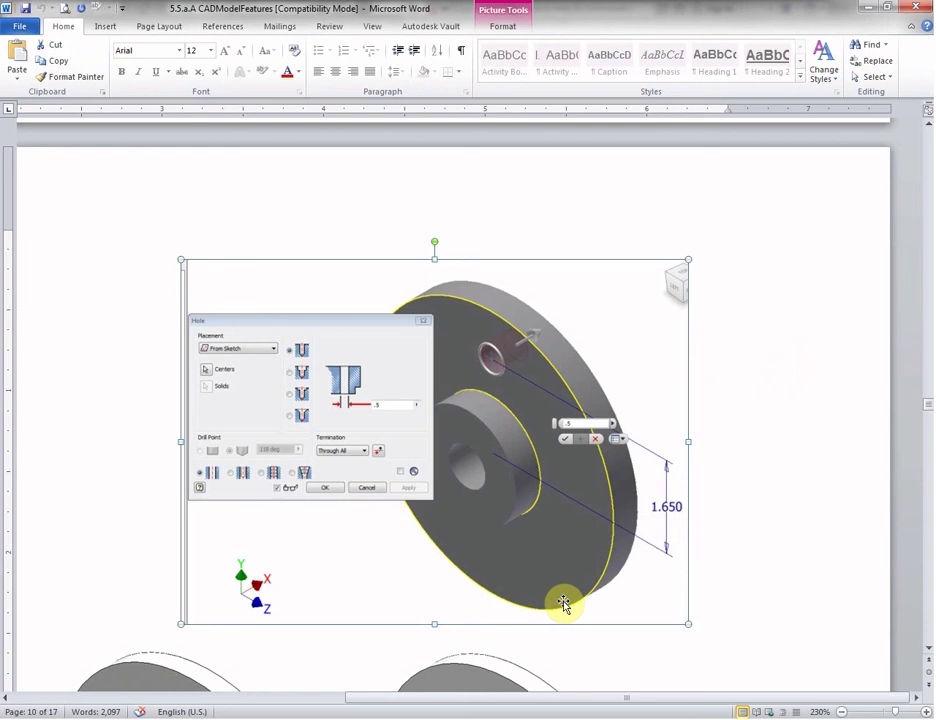
left_click(885, 6)
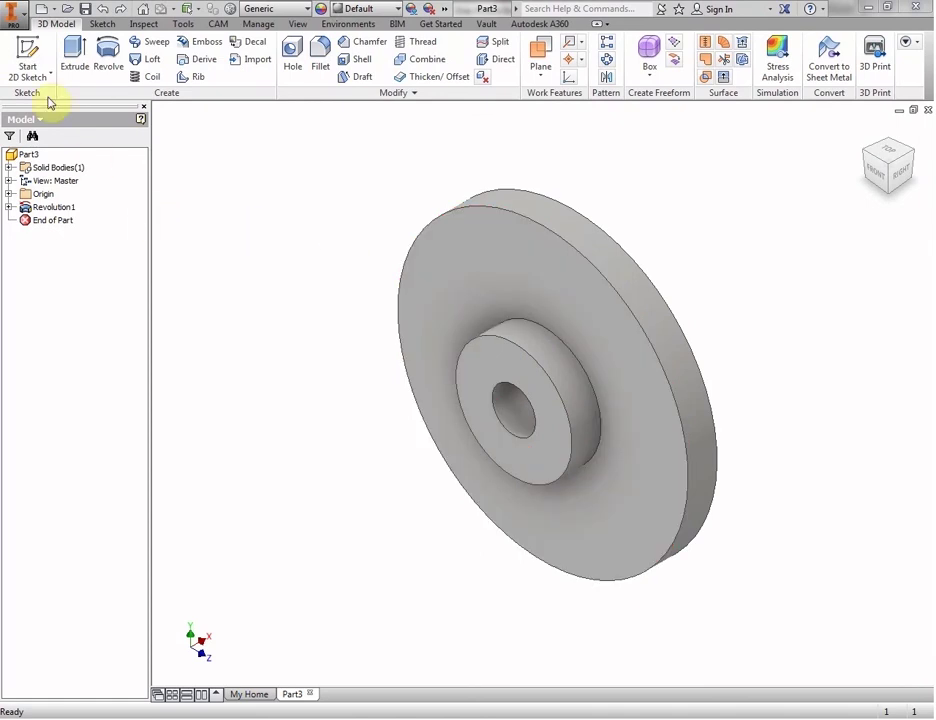
- Start Sketch2 on the flange face, place a point above the bore, and project the centre point
left_click(27, 52)
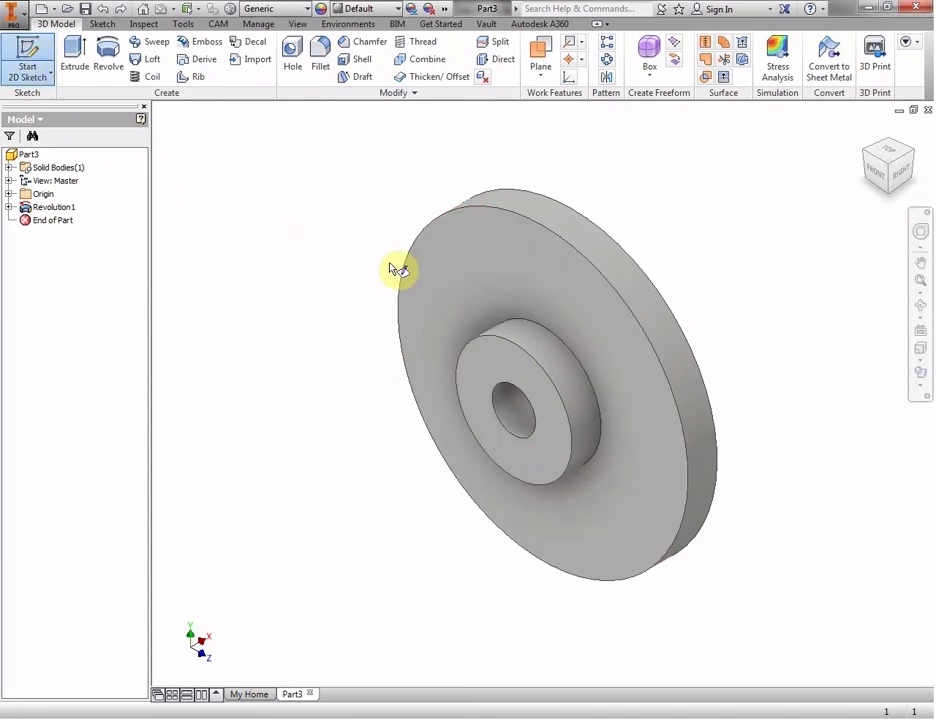
left_click(497, 268)
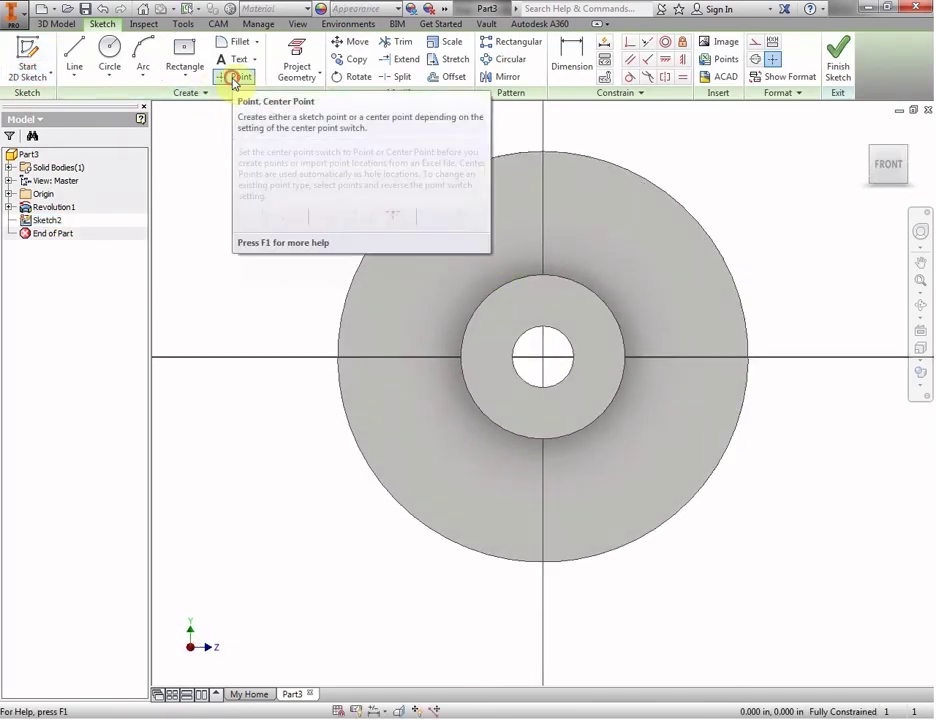
left_click(236, 79)
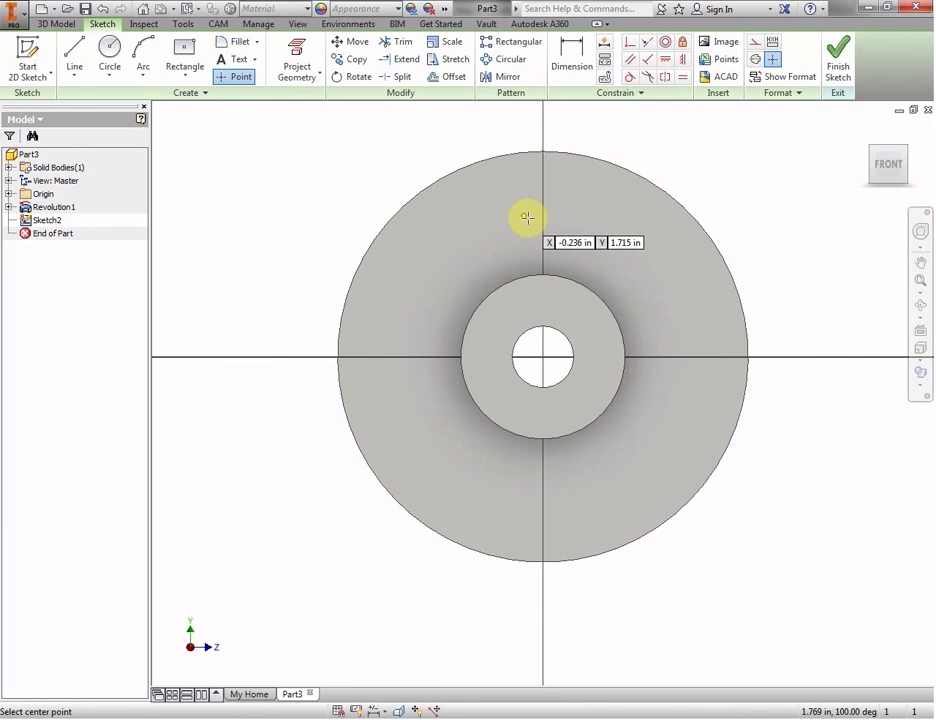
scroll(543, 207, "up", 3)
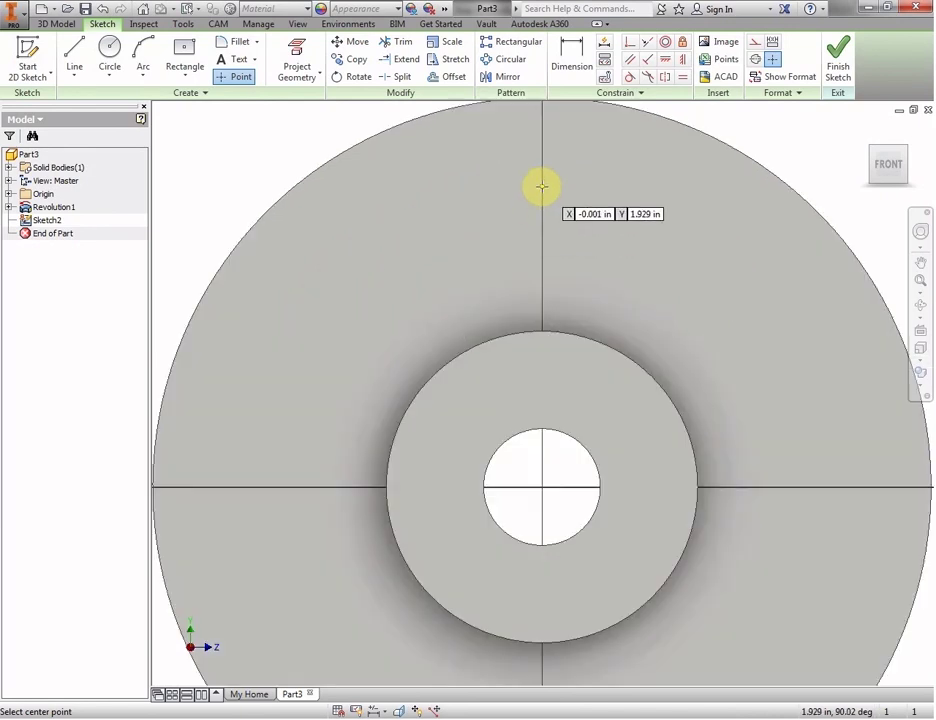
left_click(541, 186)
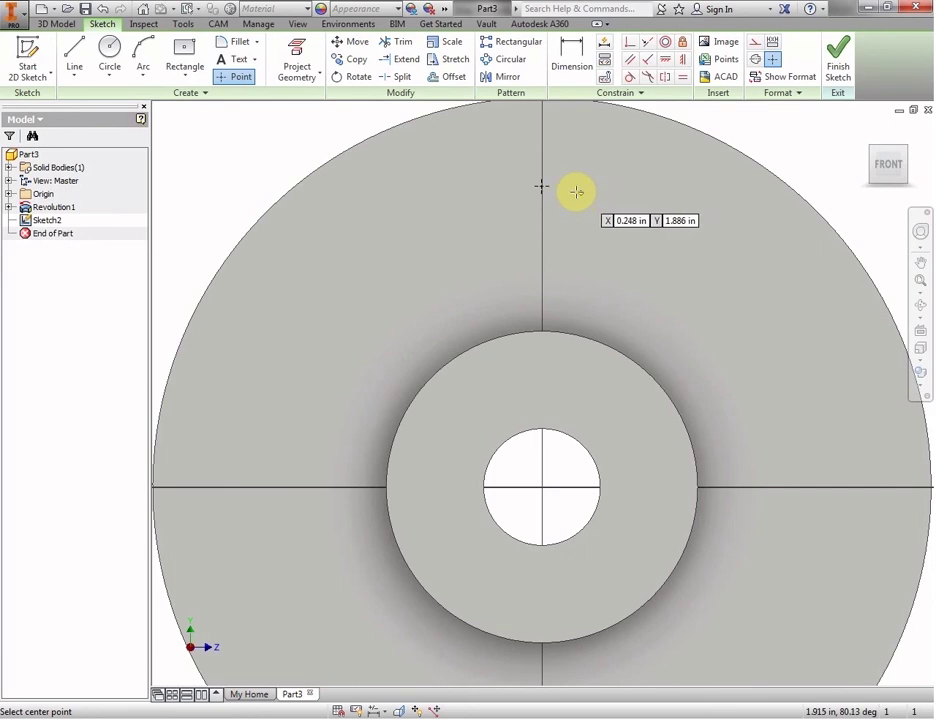
left_click(297, 60)
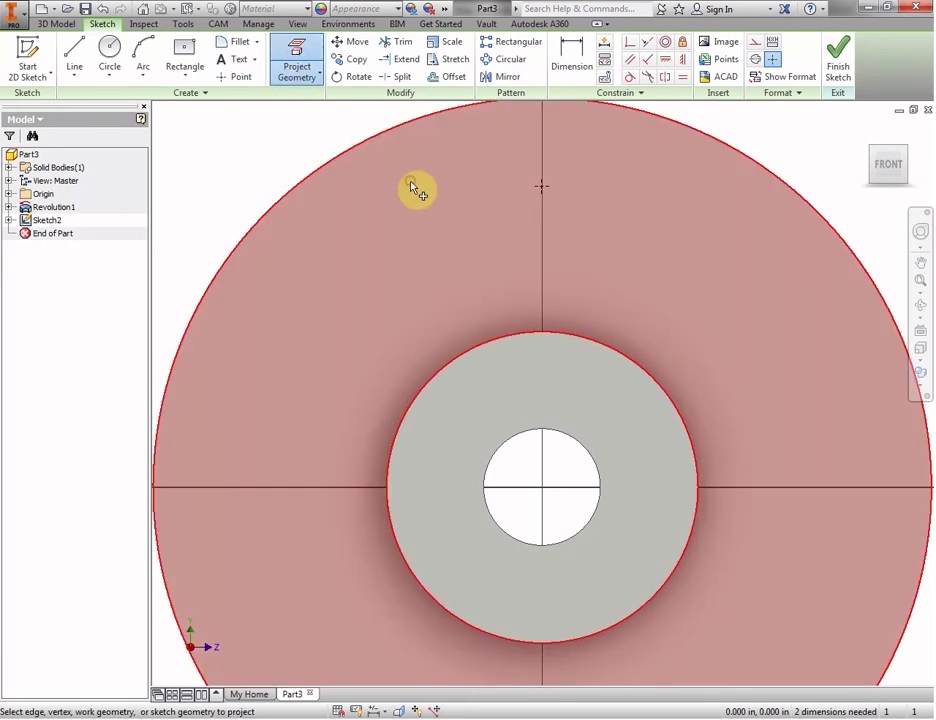
left_click(413, 190)
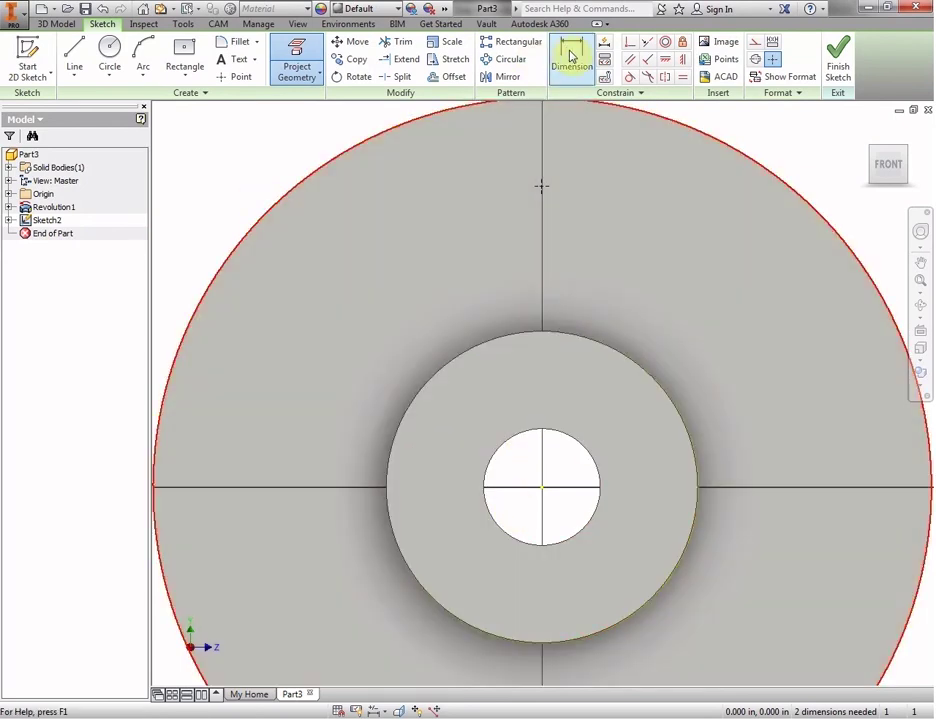
- Dimension the sketch point 1.650 in vertically above the part centre
left_click(569, 55)
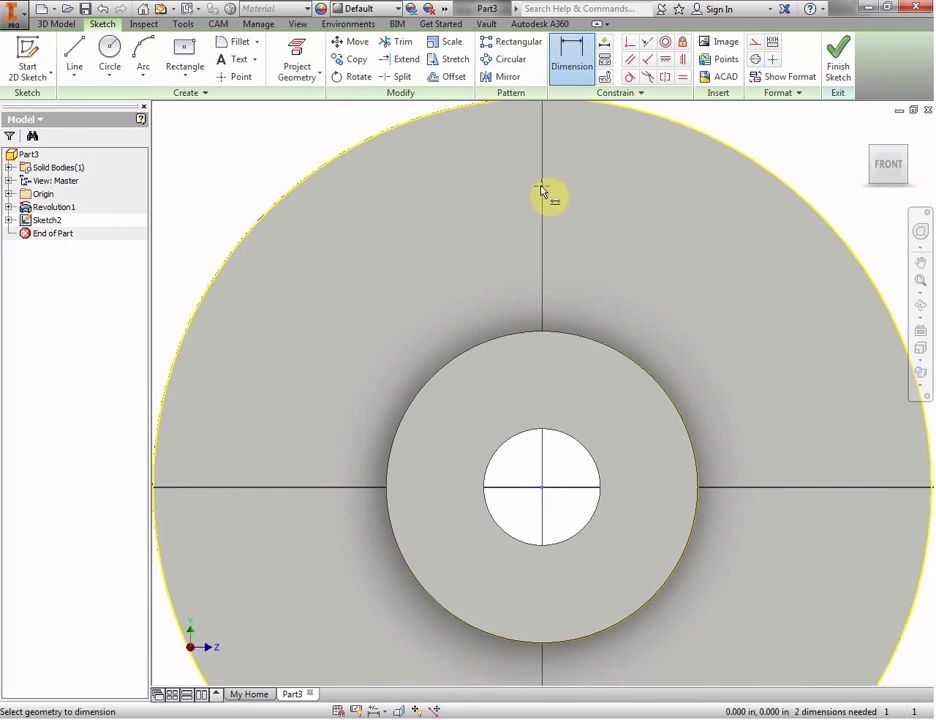
left_click(541, 187)
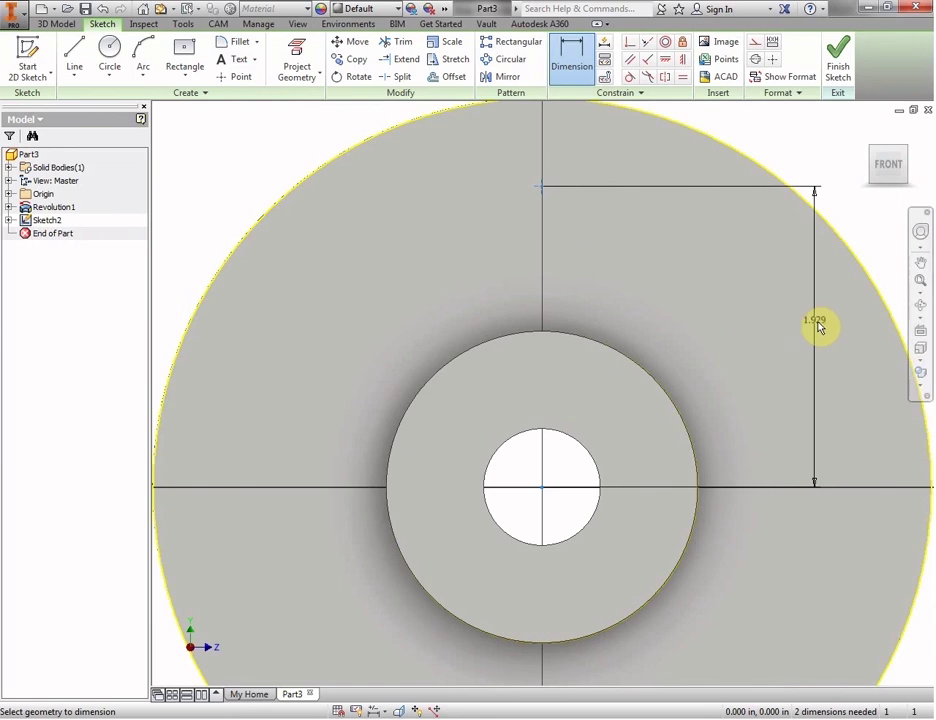
left_click(818, 325)
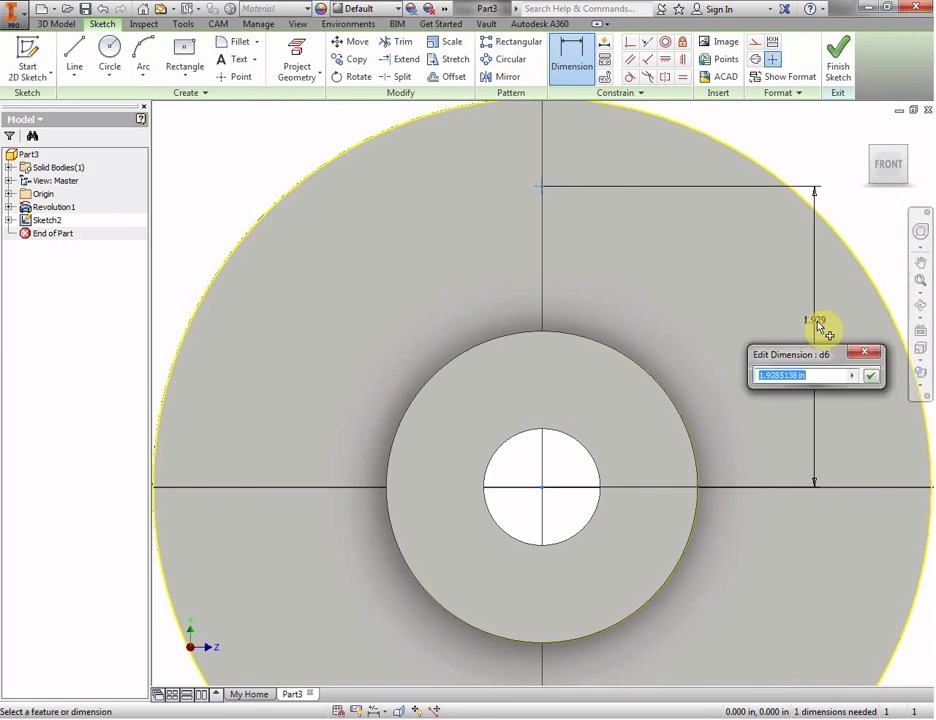
type("1.650")
key("Return")
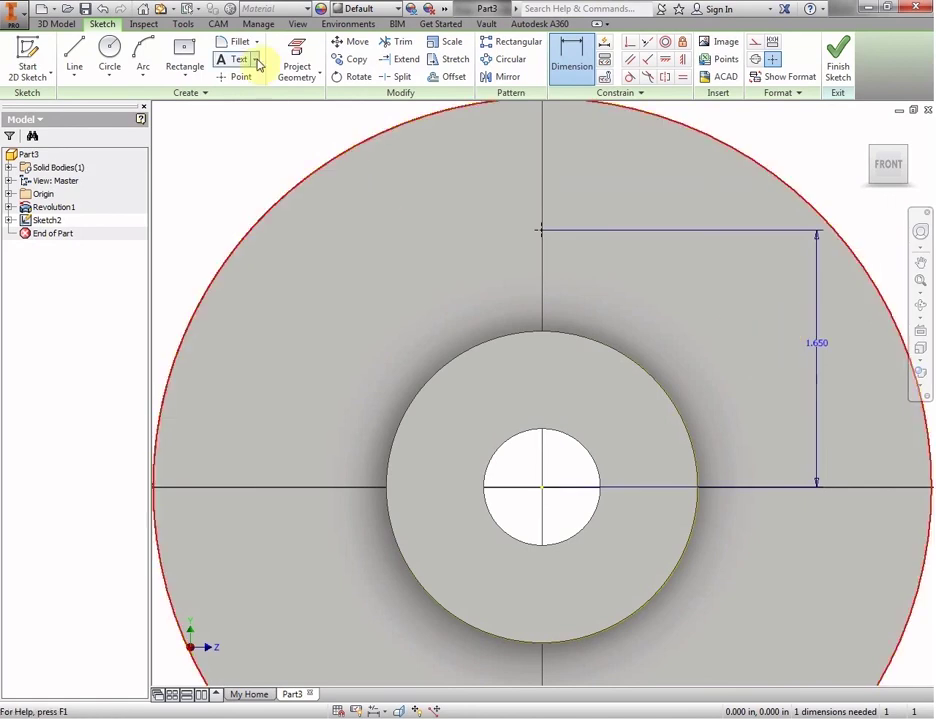
- Project the bore and outer flange circular edges, then finish the sketch
left_click(297, 50)
left_click(488, 402)
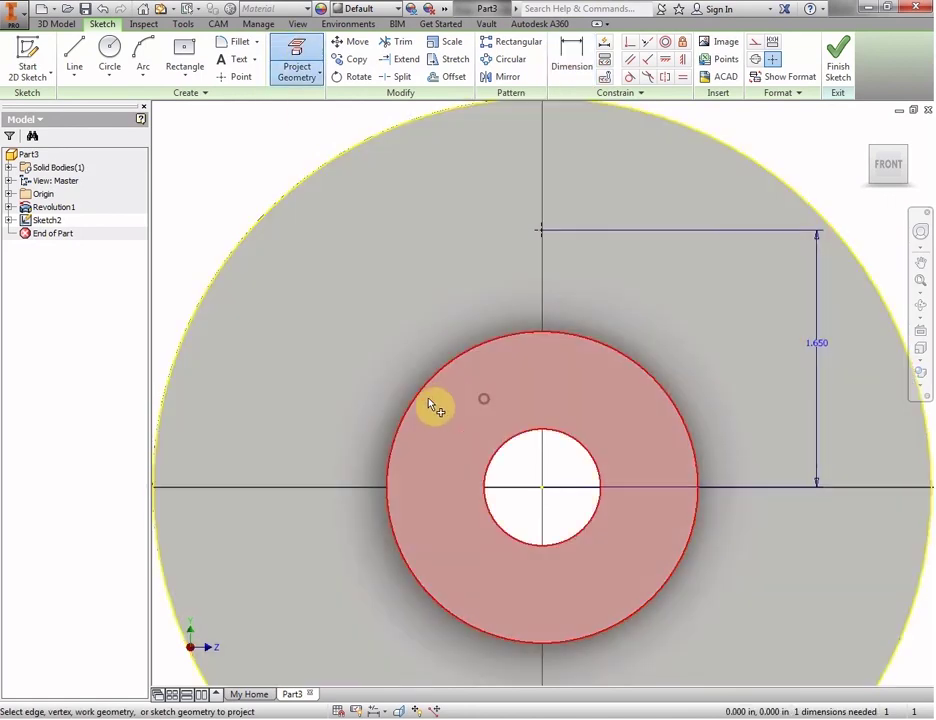
left_click(305, 349)
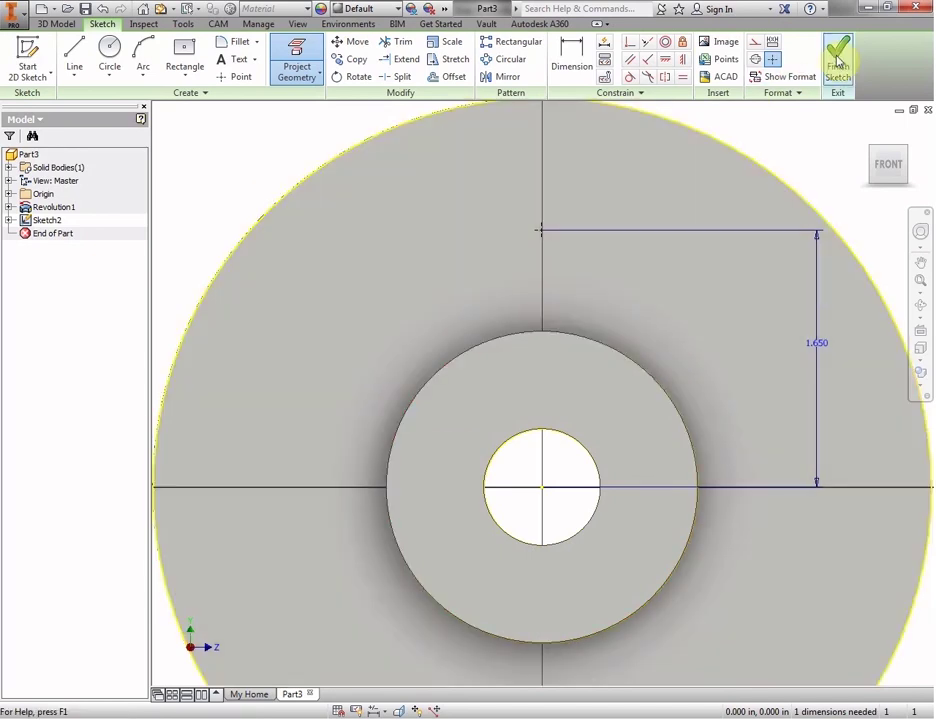
left_click(838, 62)
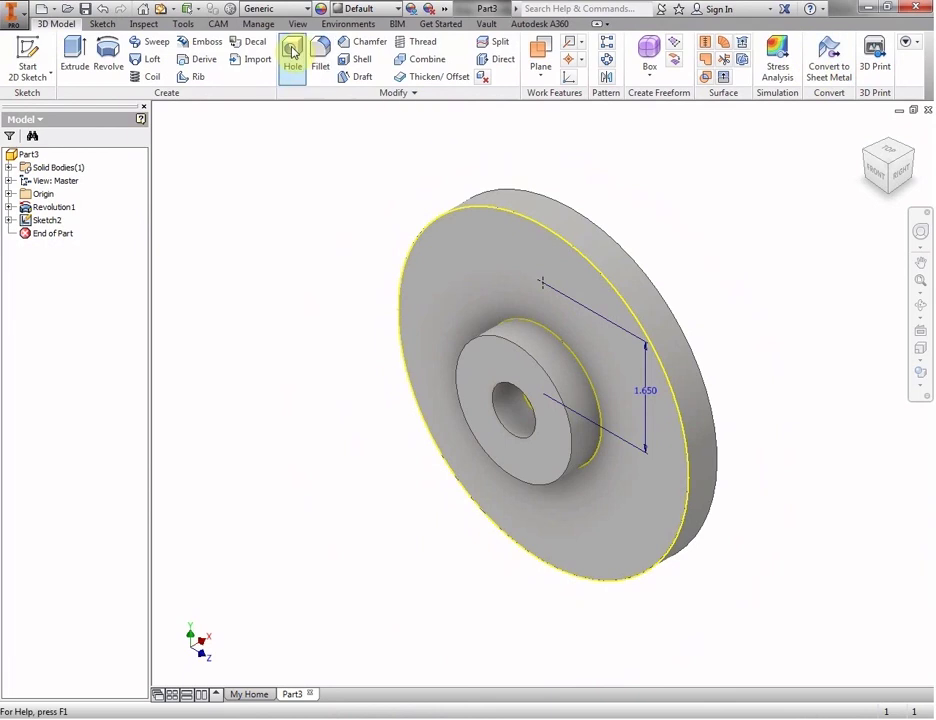
- Create a 0.5 in diameter Through All hole at the sketched 1.650 point
left_click(292, 52)
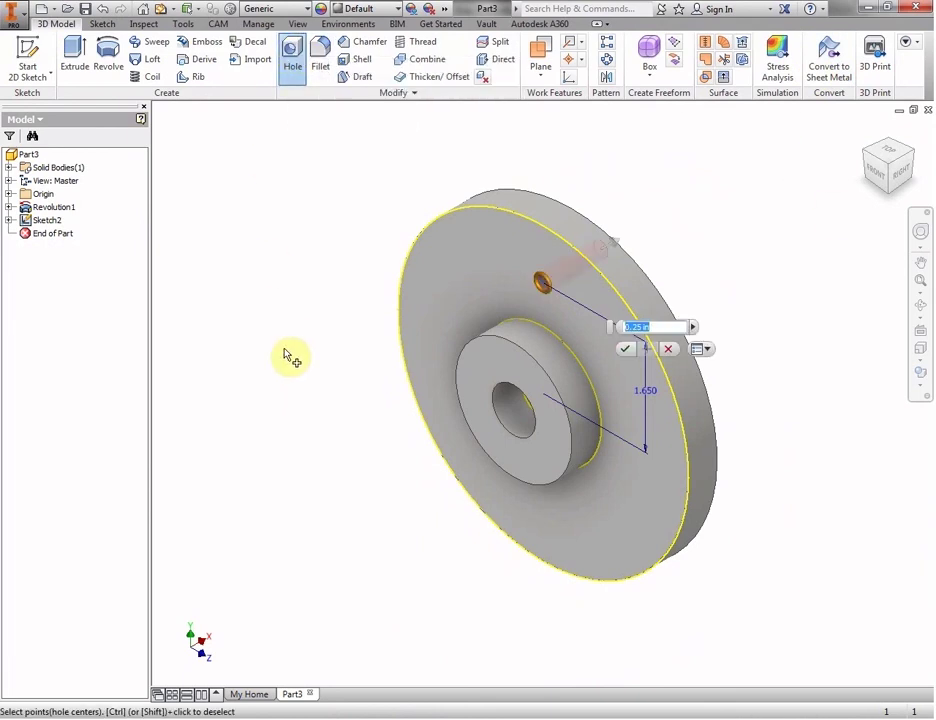
left_click_drag(590, 260, 143, 332)
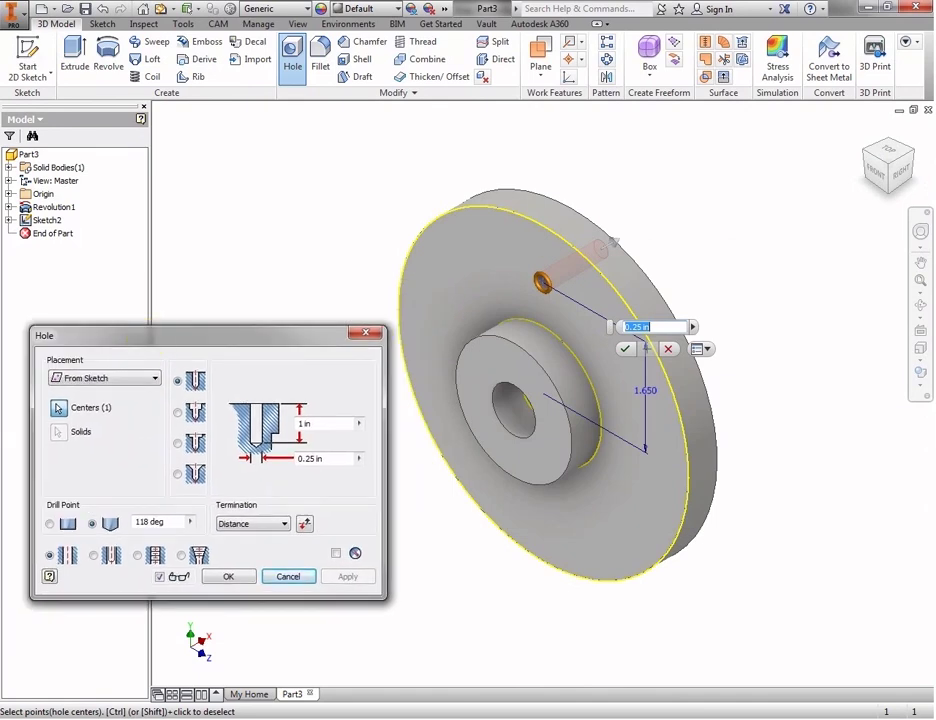
left_click(640, 327)
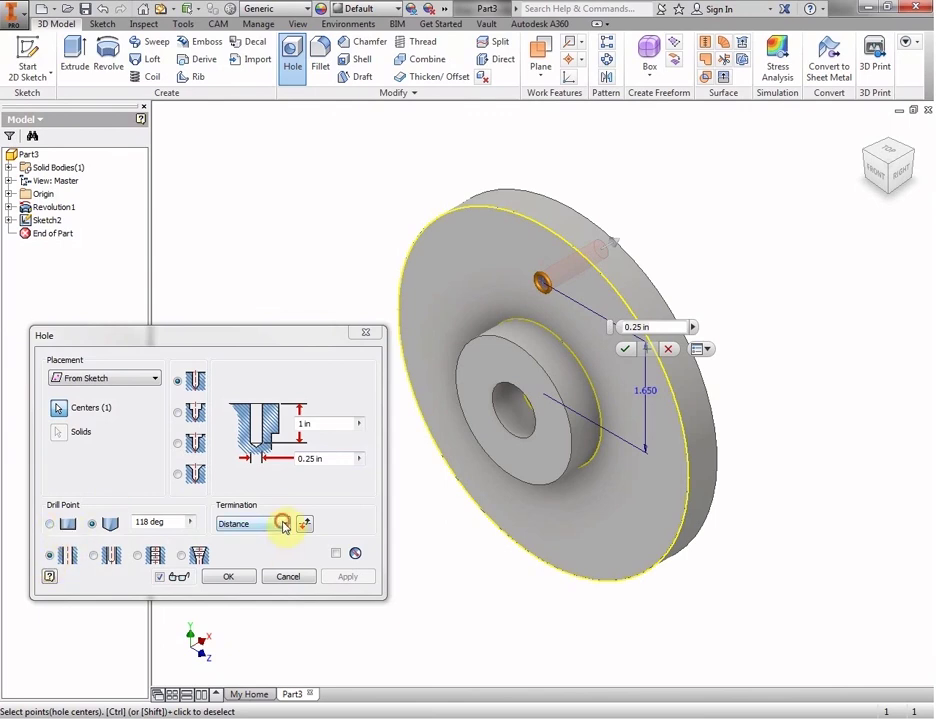
left_click(283, 524)
left_click(273, 547)
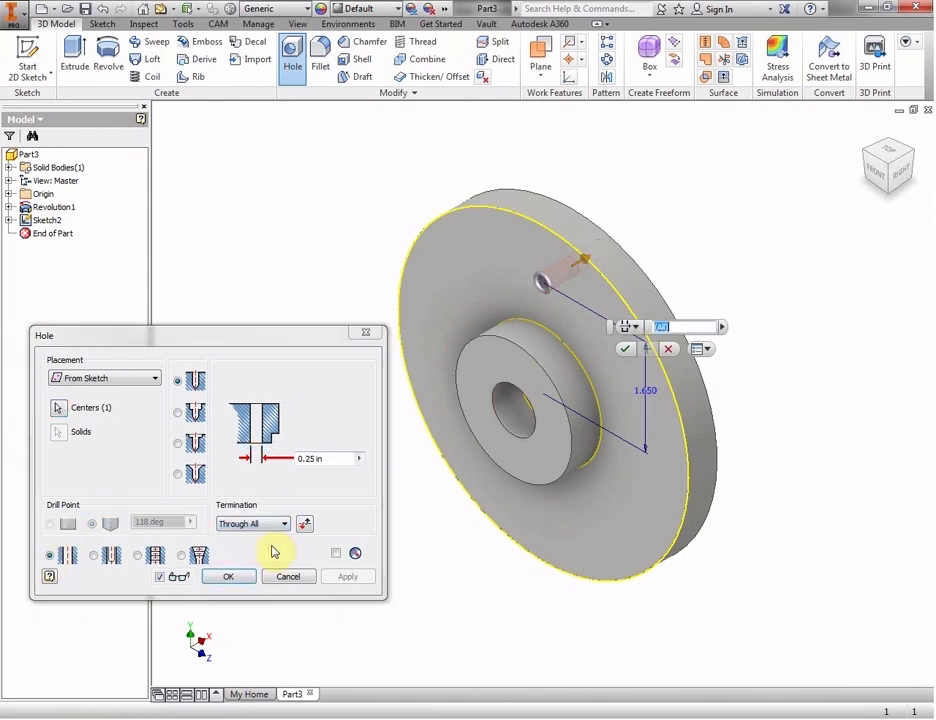
left_click(298, 459)
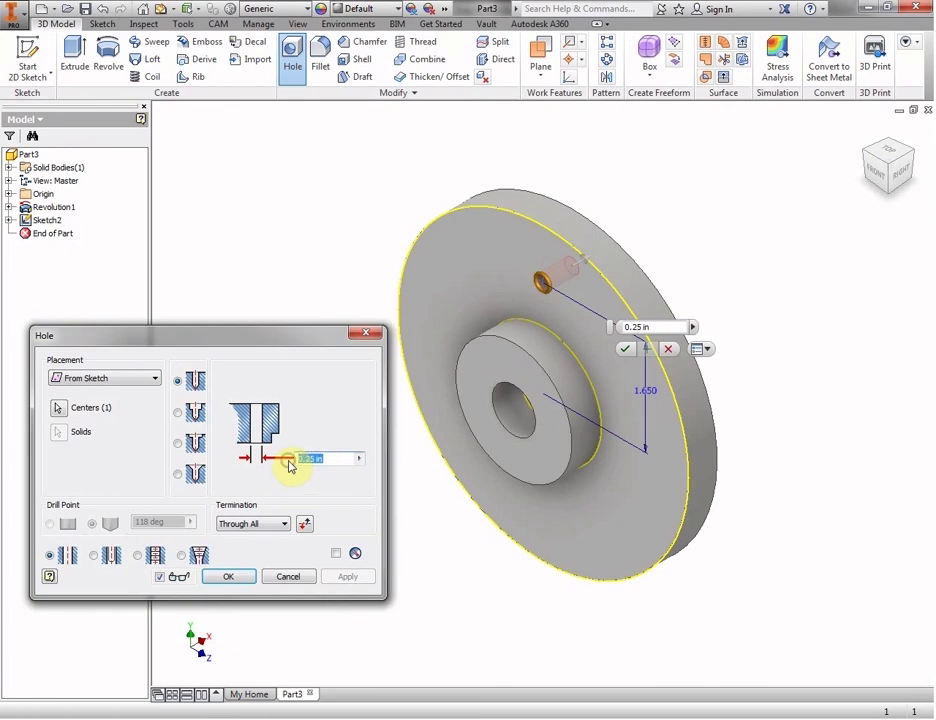
type(".5")
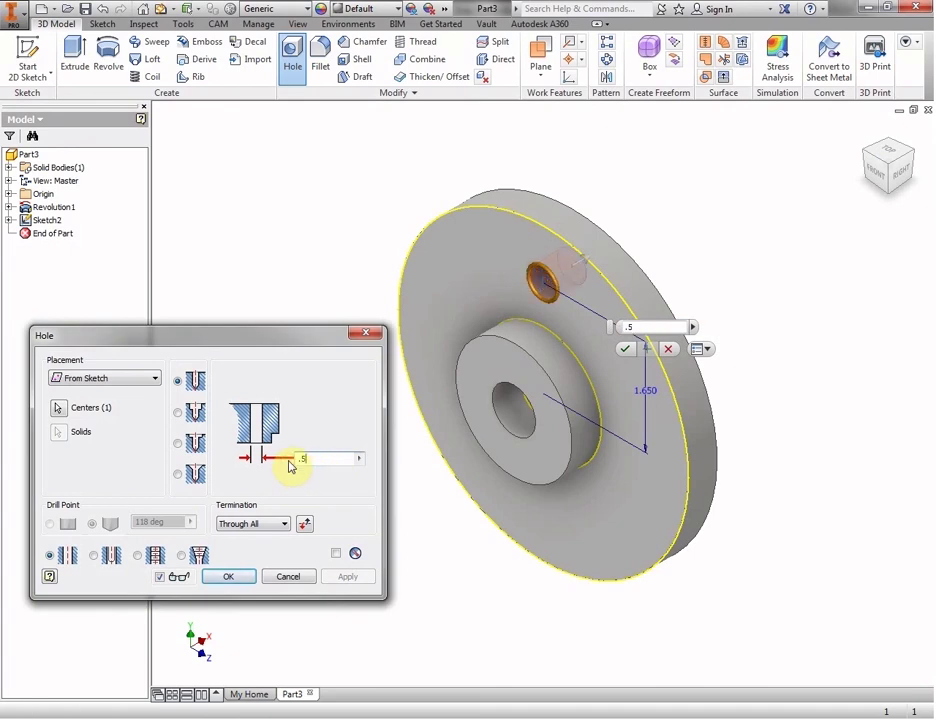
left_click(230, 578)
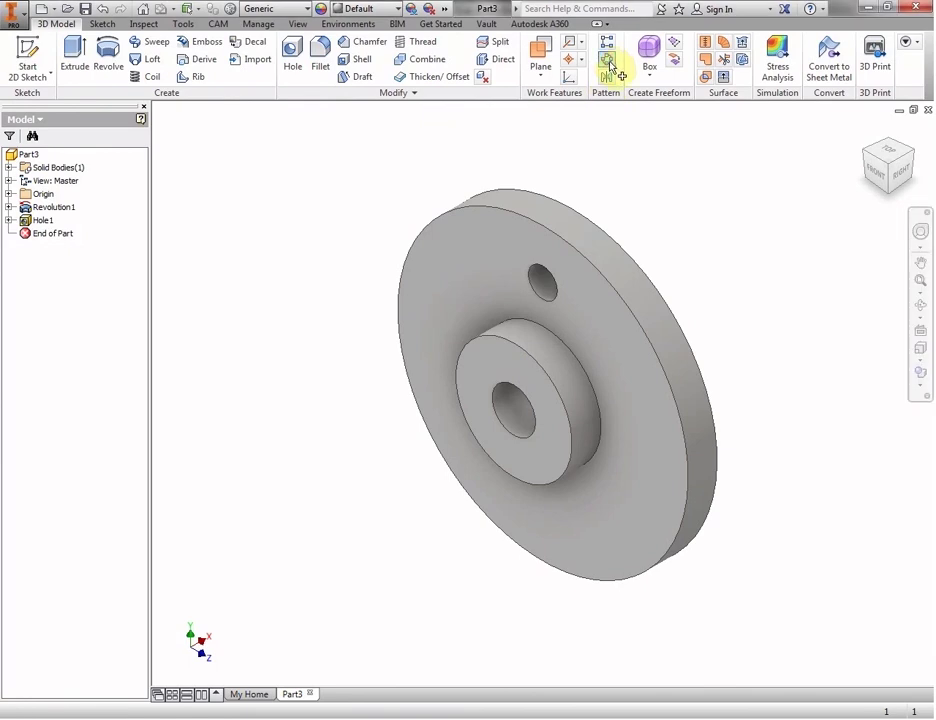
- Circular-pattern Hole1 ten times over 360° about the flange's outer rim axis
left_click(607, 61)
left_click_drag(280, 192, 242, 158)
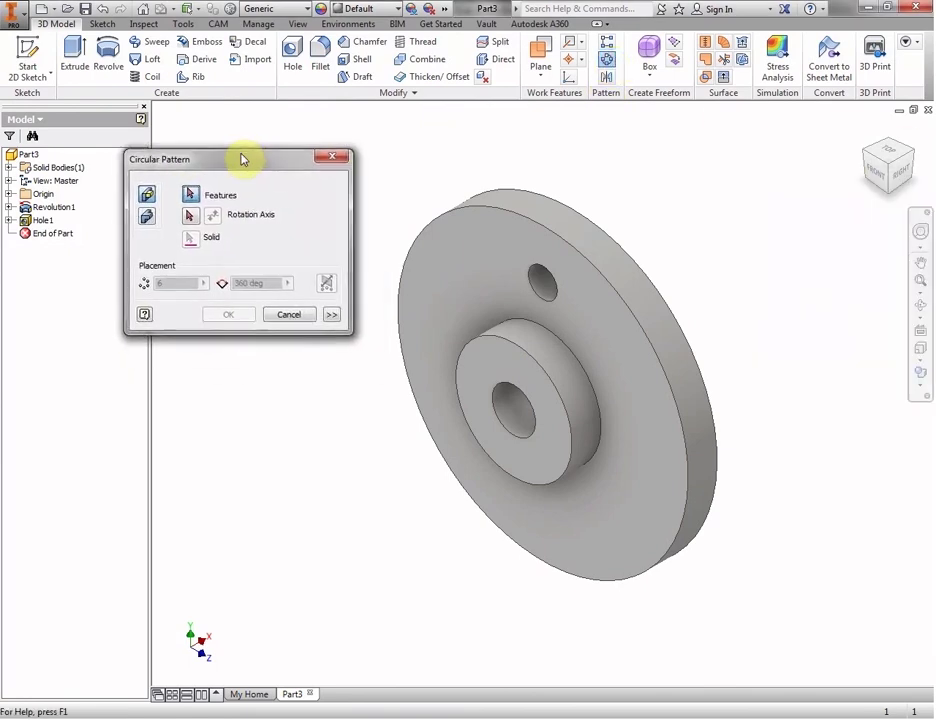
left_click(540, 278)
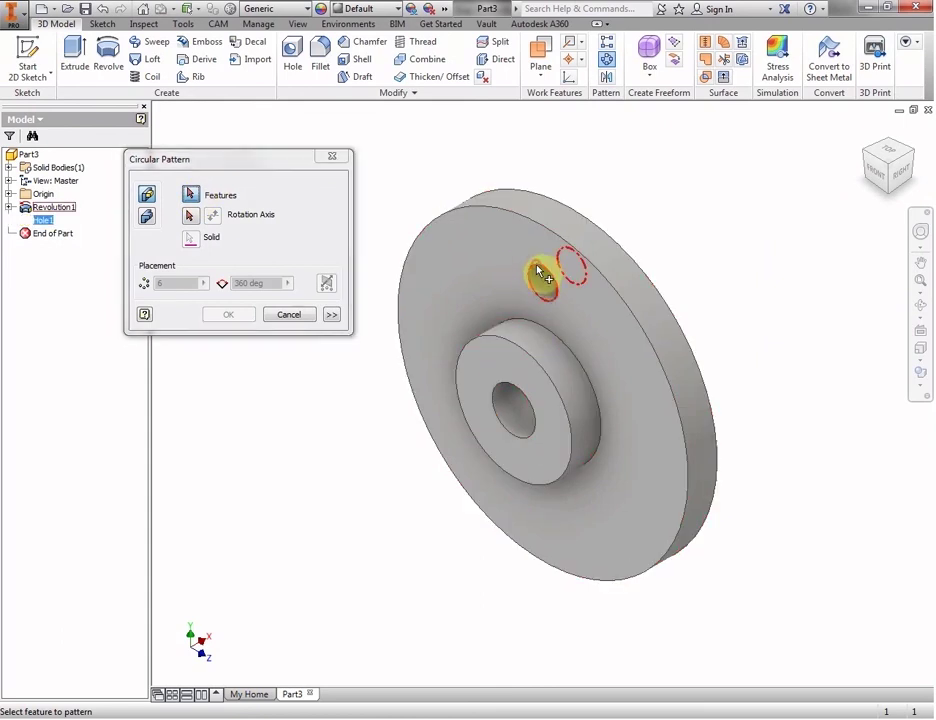
left_click(538, 276)
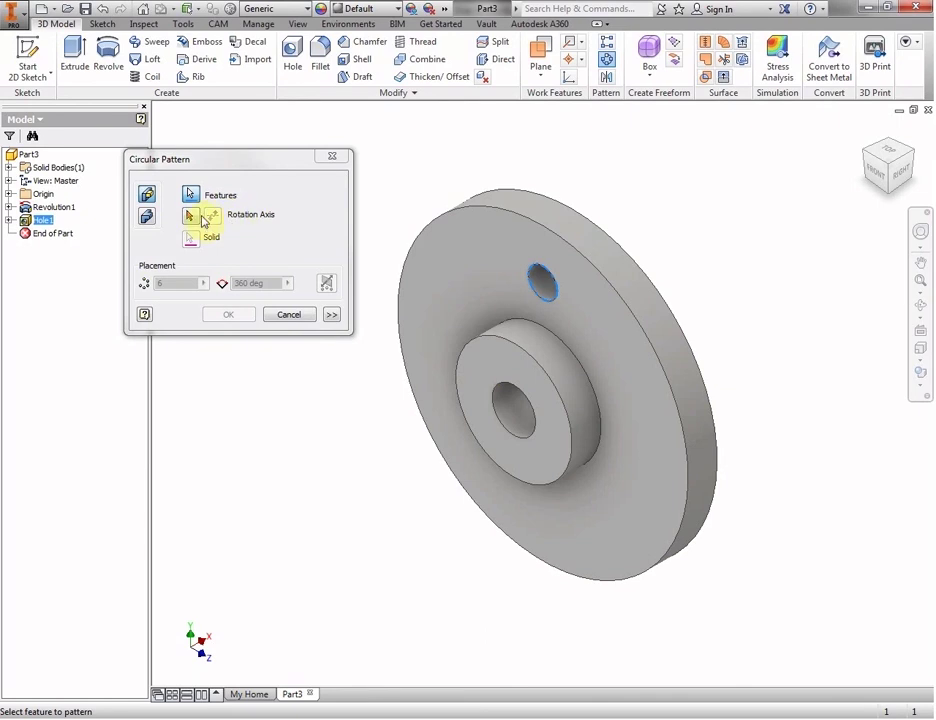
left_click(191, 216)
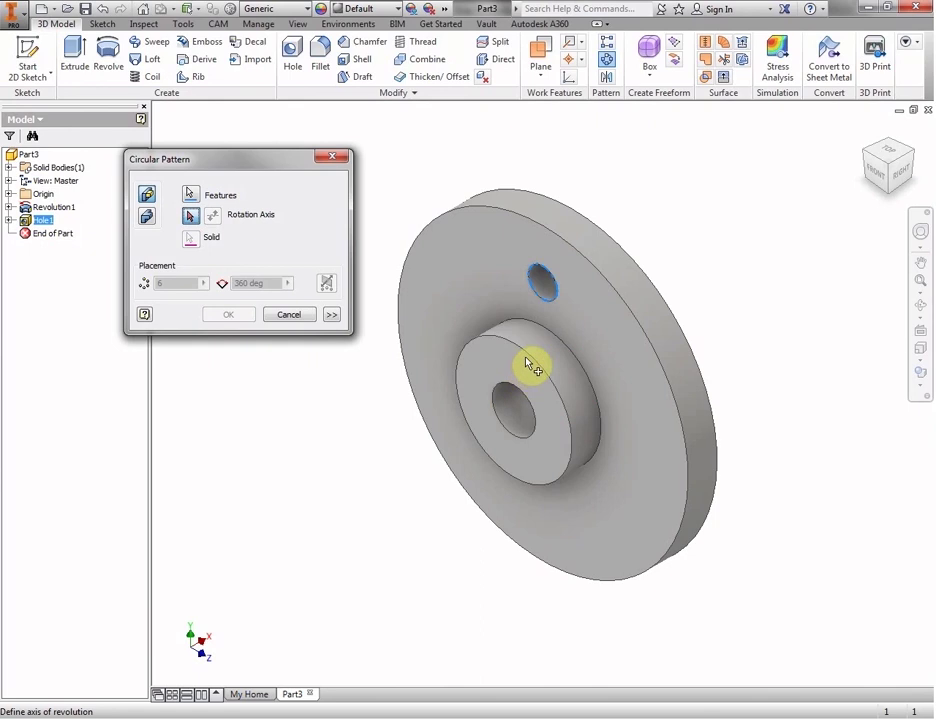
left_click(596, 256)
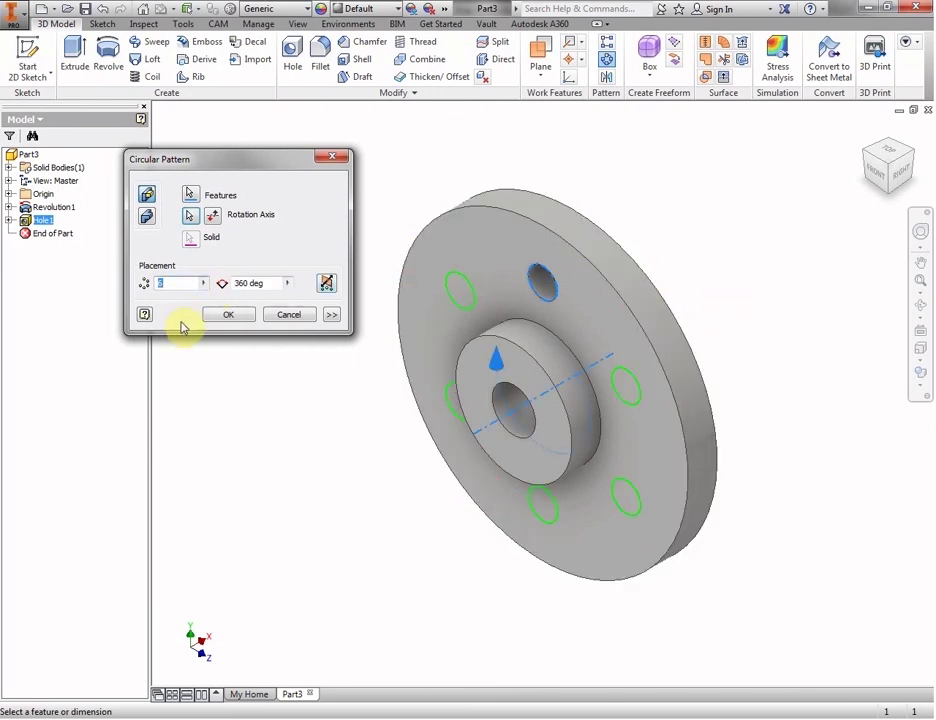
type("10")
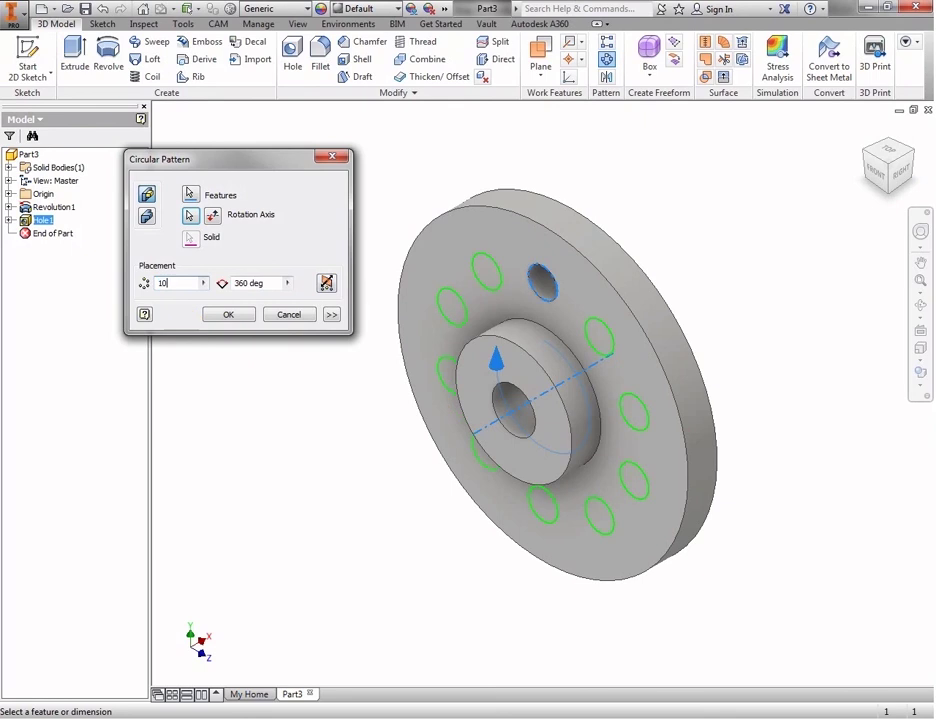
left_click(224, 316)
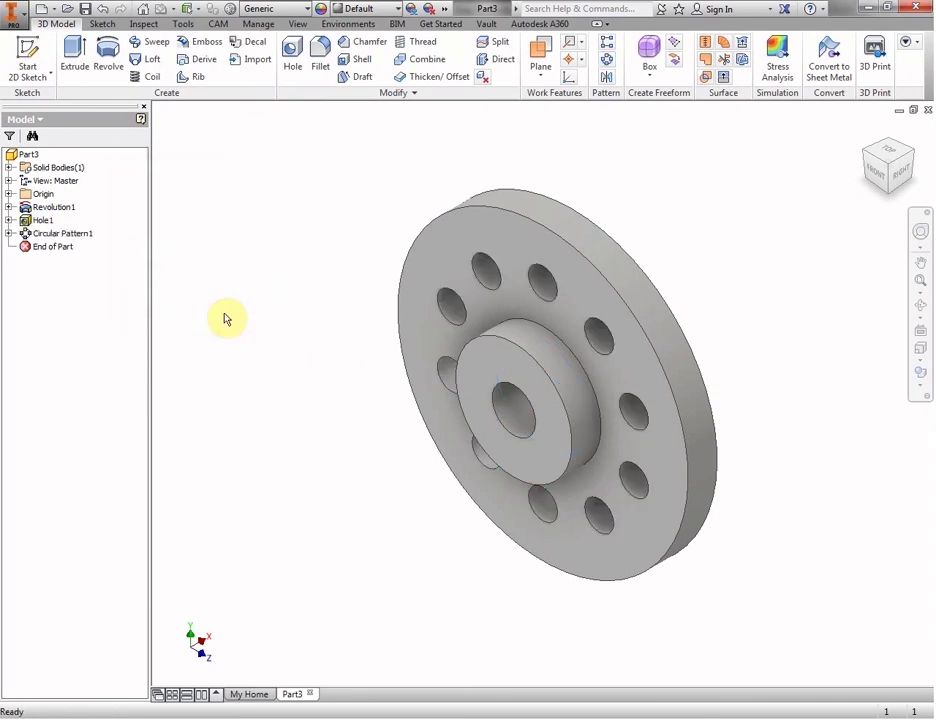
left_click(866, 155)
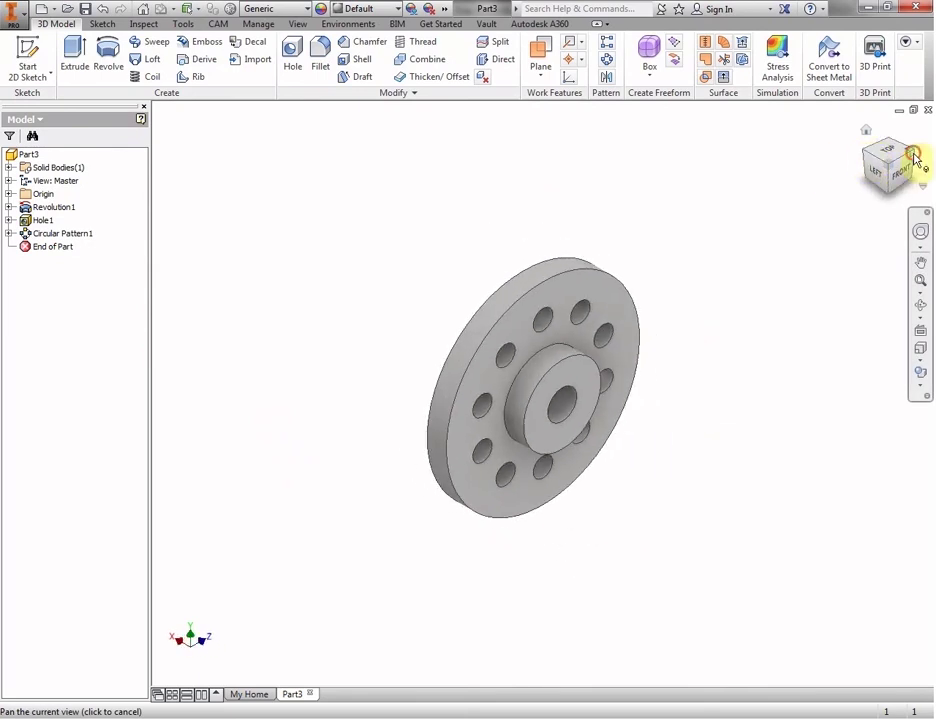
left_click(914, 158)
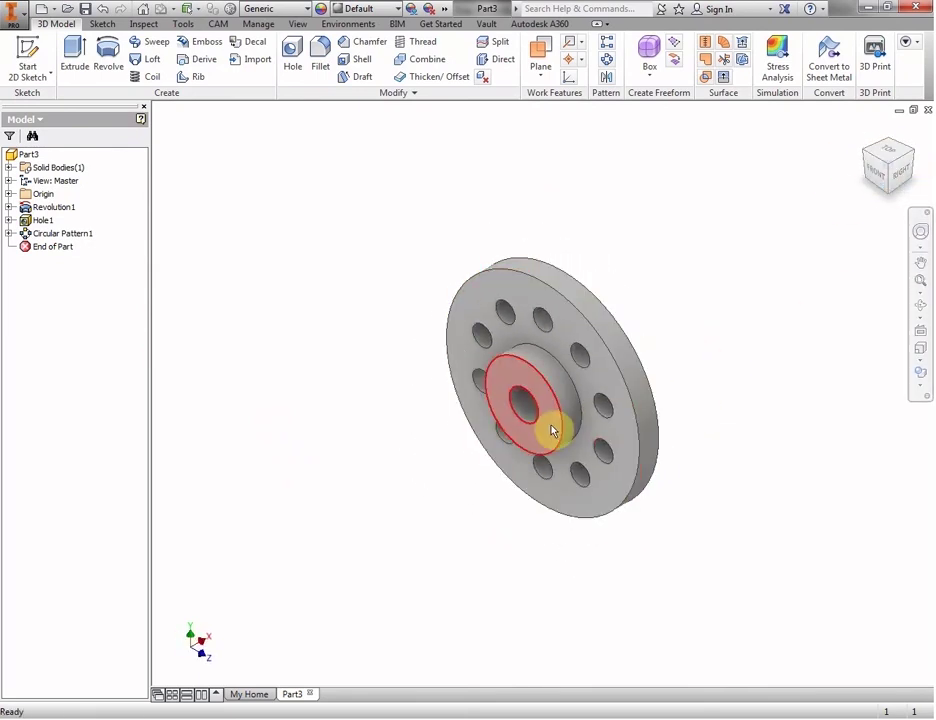
left_click(864, 130)
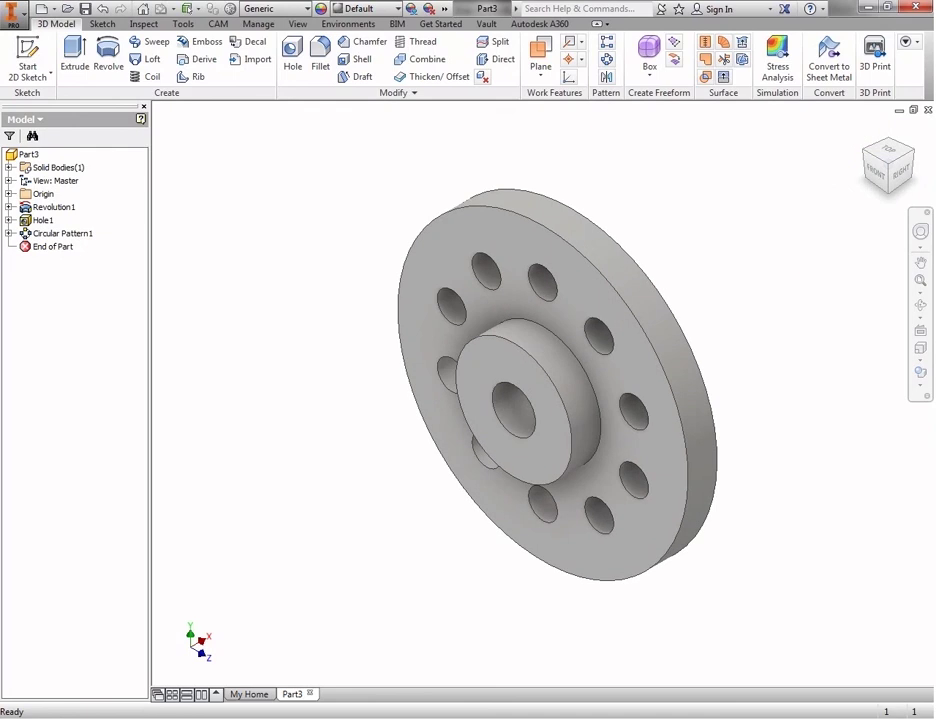
left_click_drag(935, 177, 499, 6)
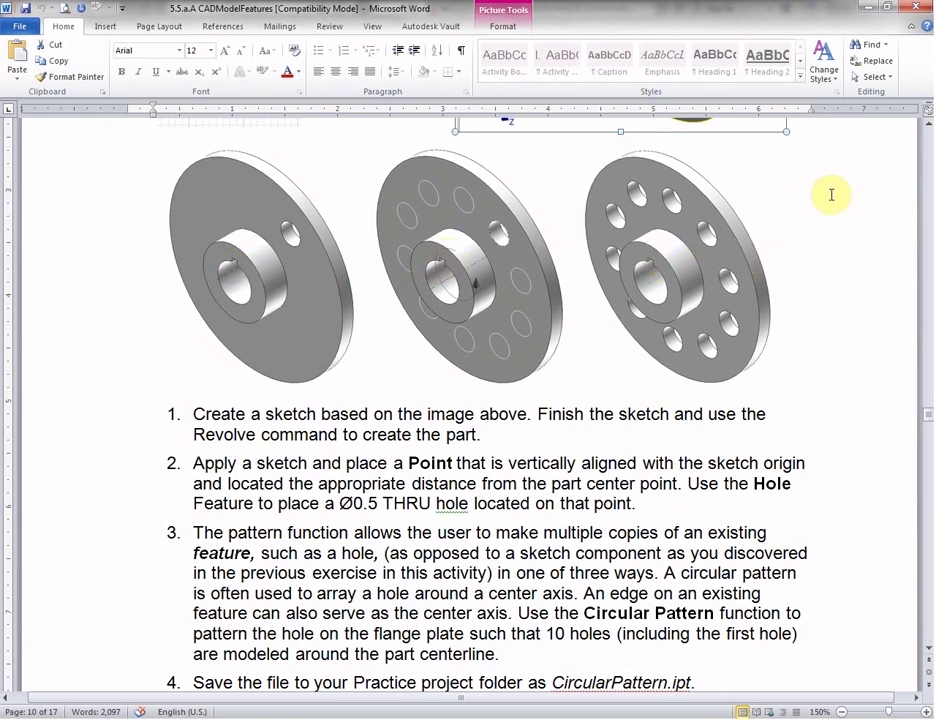
left_click_drag(583, 12, 935, 200)
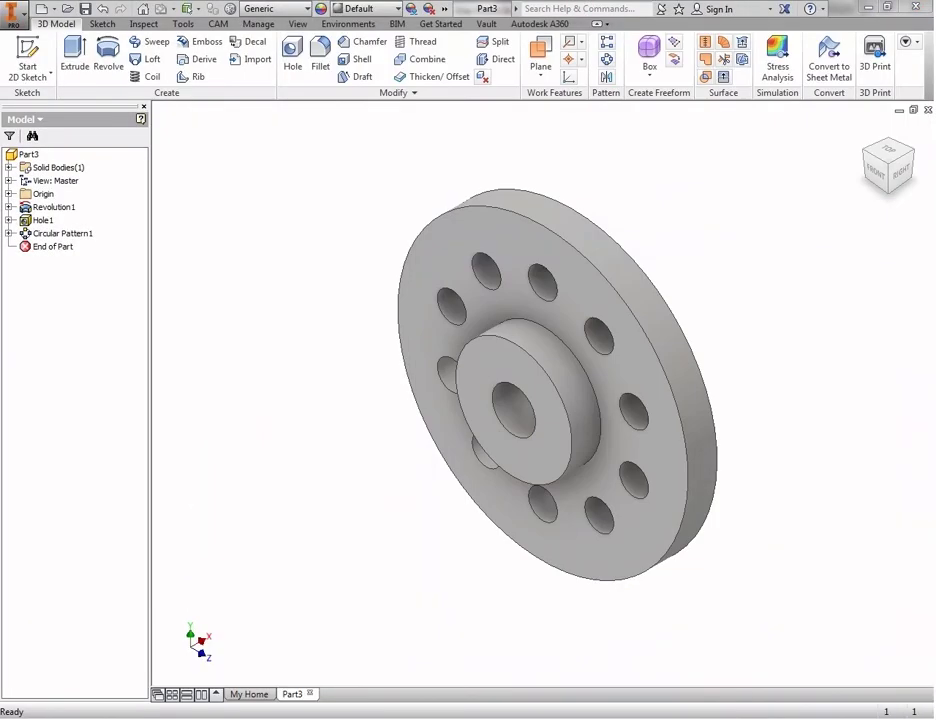
- Start a new 2D sketch on the hub face
left_click(27, 48)
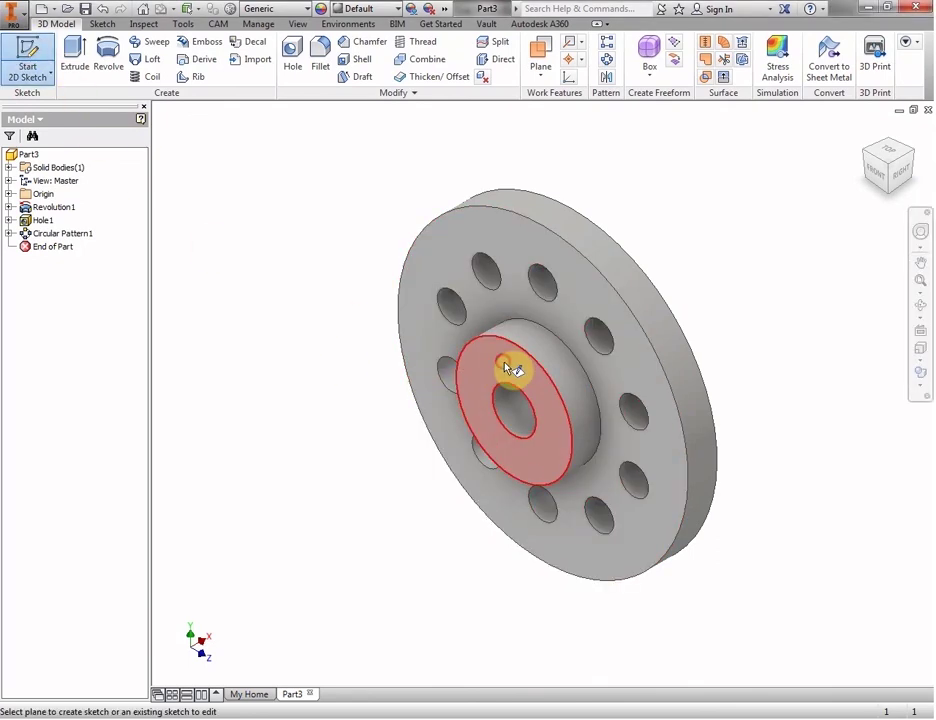
left_click(507, 369)
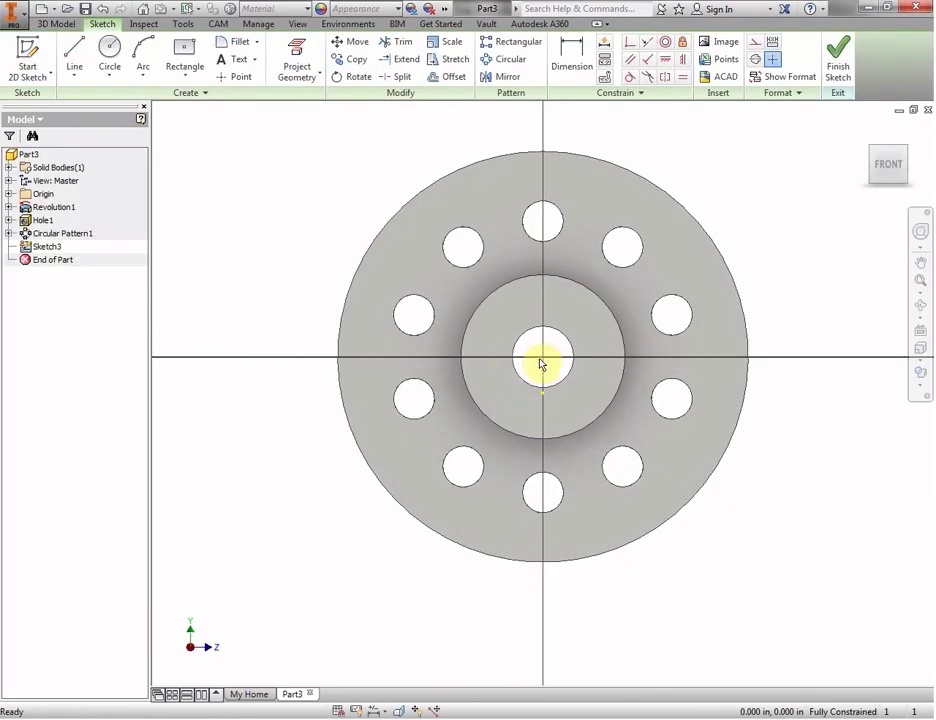
scroll(541, 340, "down", 5)
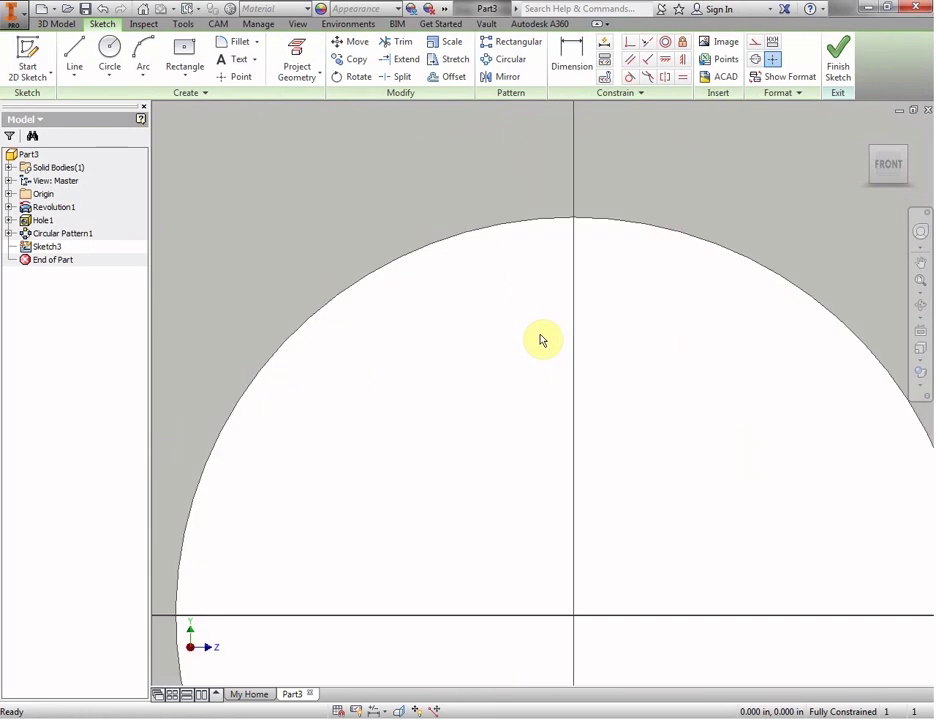
- Draw a center-point 0.125 x 0.125 in square on the bore's top point and finish the sketch
left_click(186, 76)
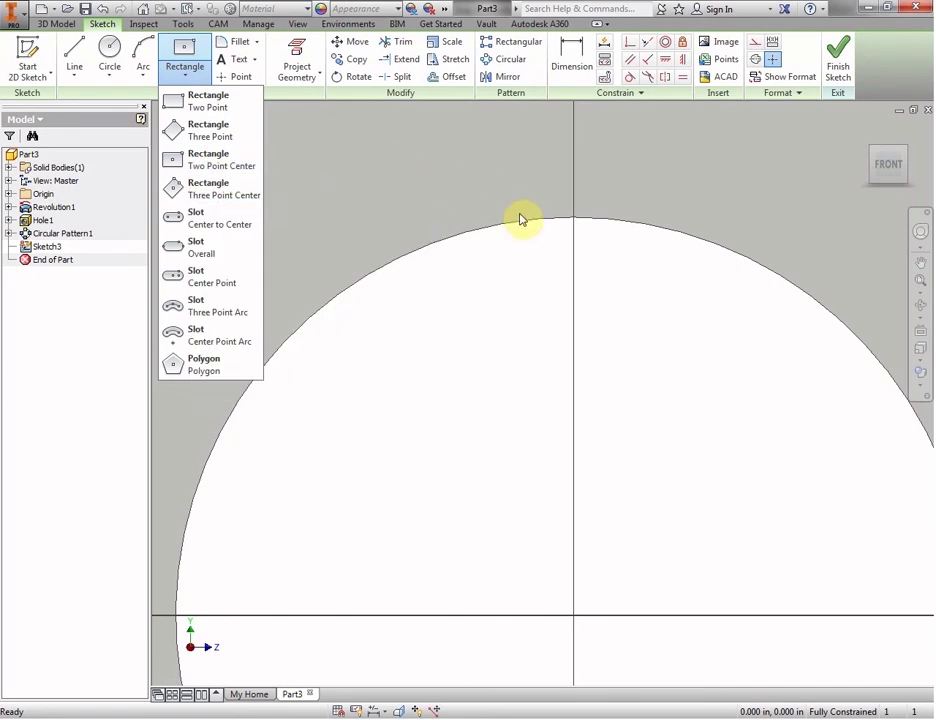
left_click(203, 162)
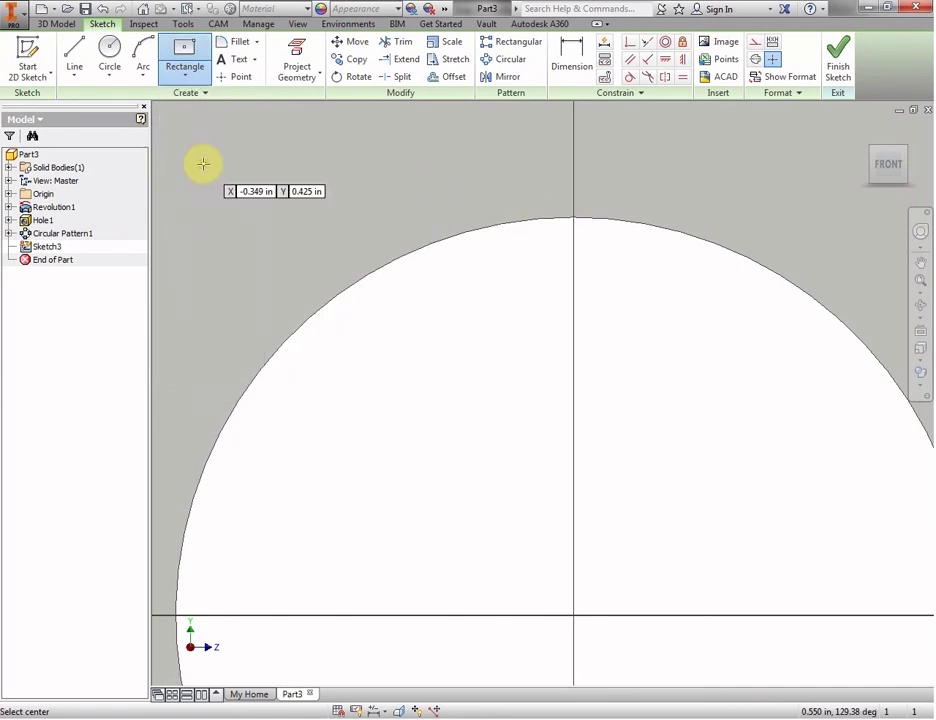
left_click(573, 217)
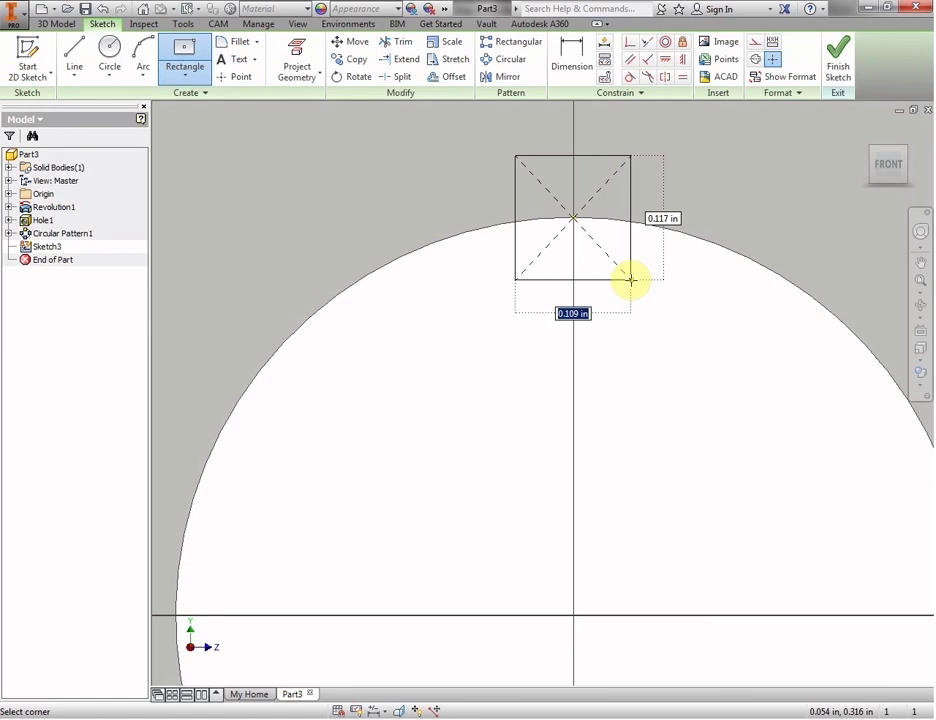
type("1/8")
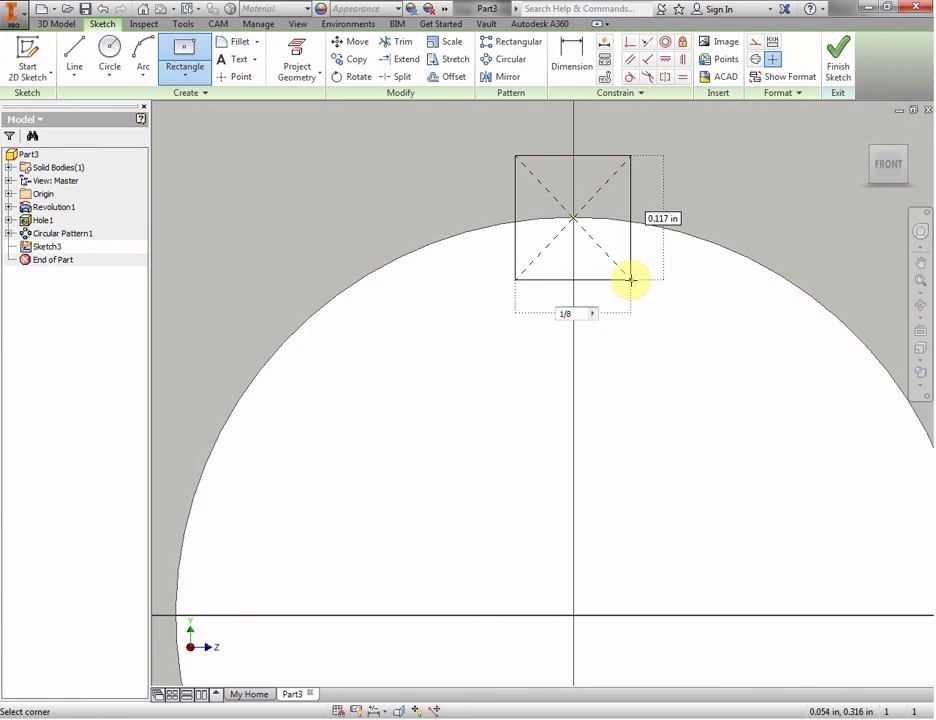
key("Tab")
type("1/")
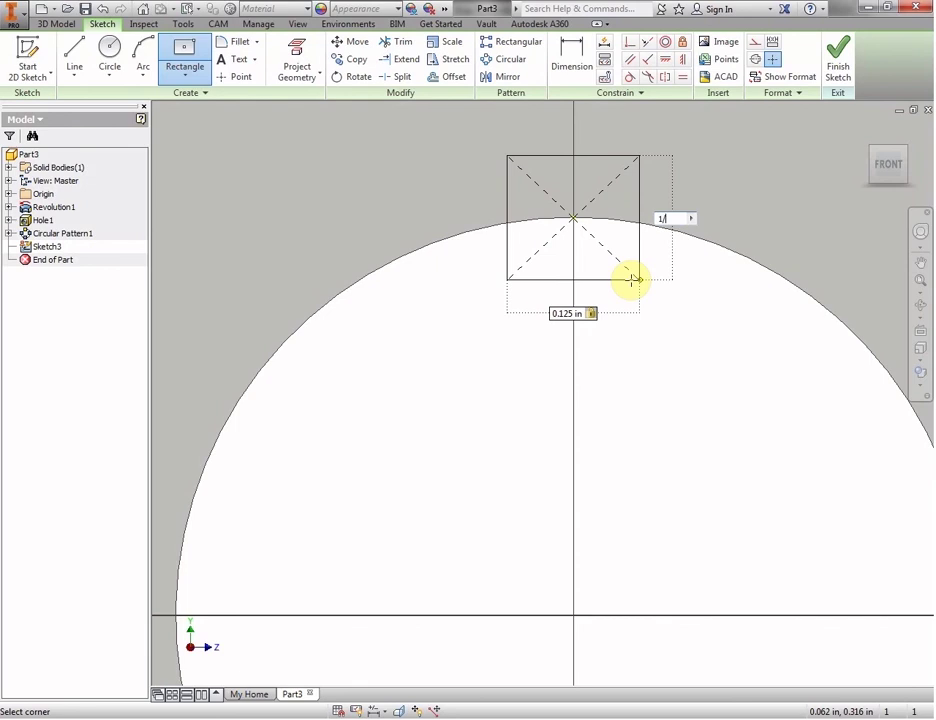
type("8")
key("Tab")
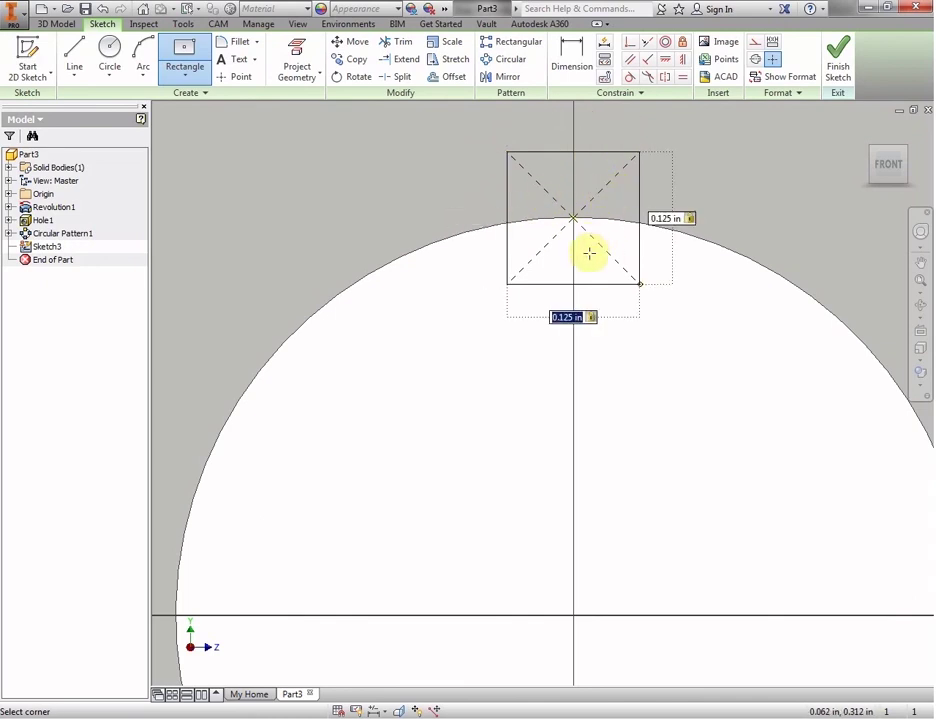
left_click(665, 357)
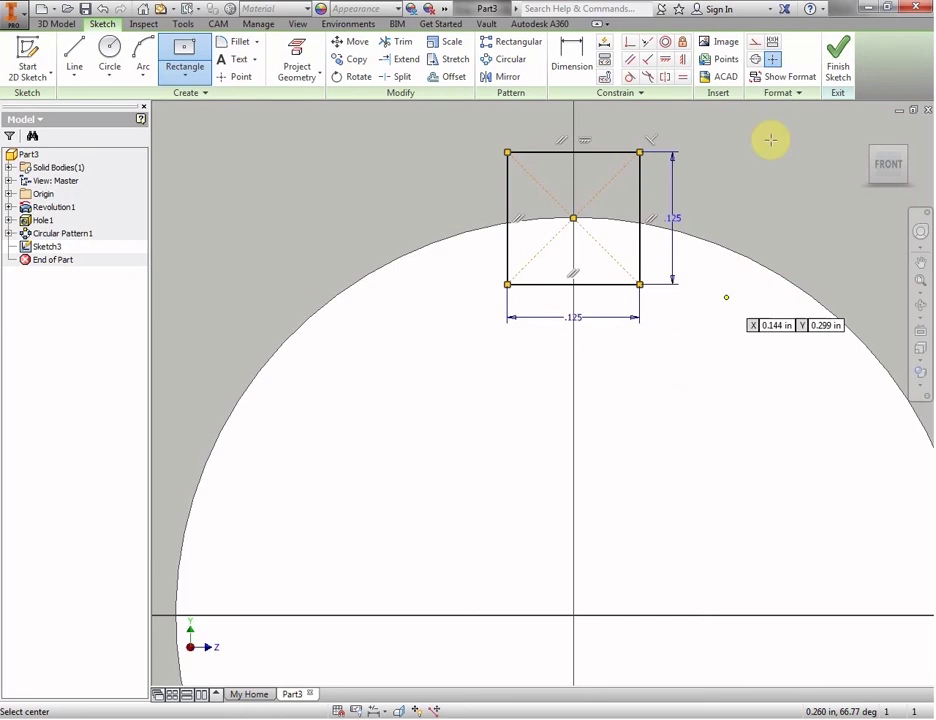
left_click(836, 66)
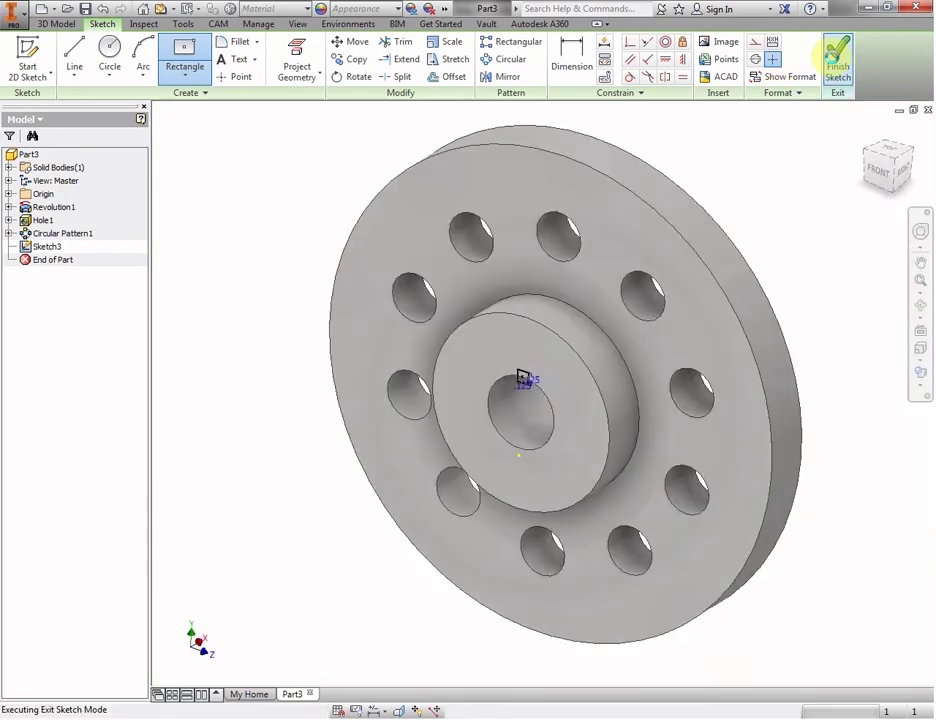
- Extrude-cut the 0.125 in square profile with extents All, reversed into the part along the bore
scroll(517, 393, "up", 5)
scroll(400, 340, "down", 2)
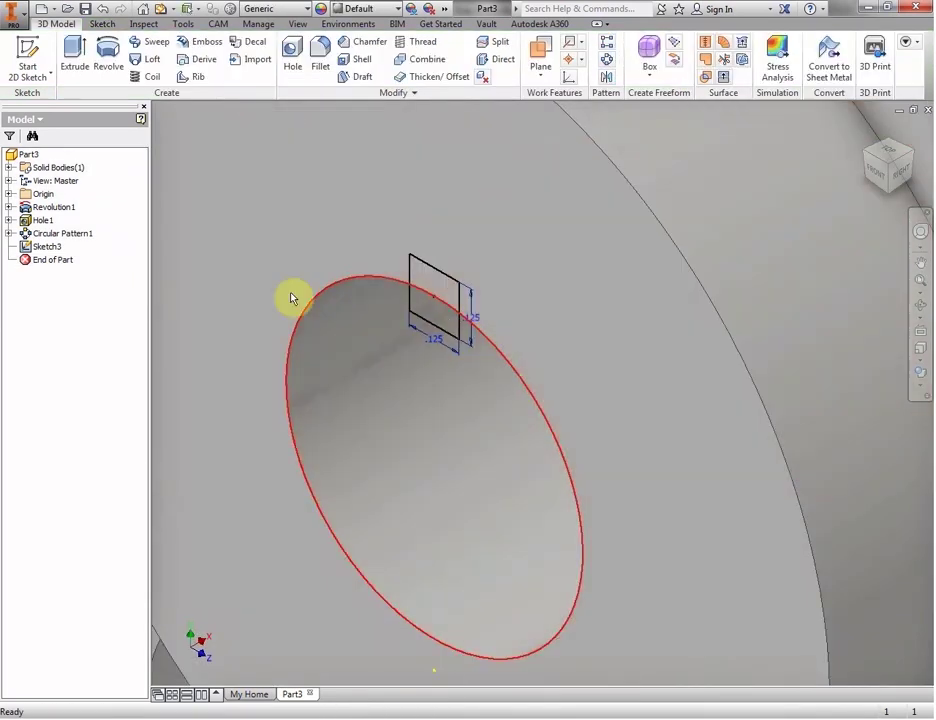
left_click(74, 48)
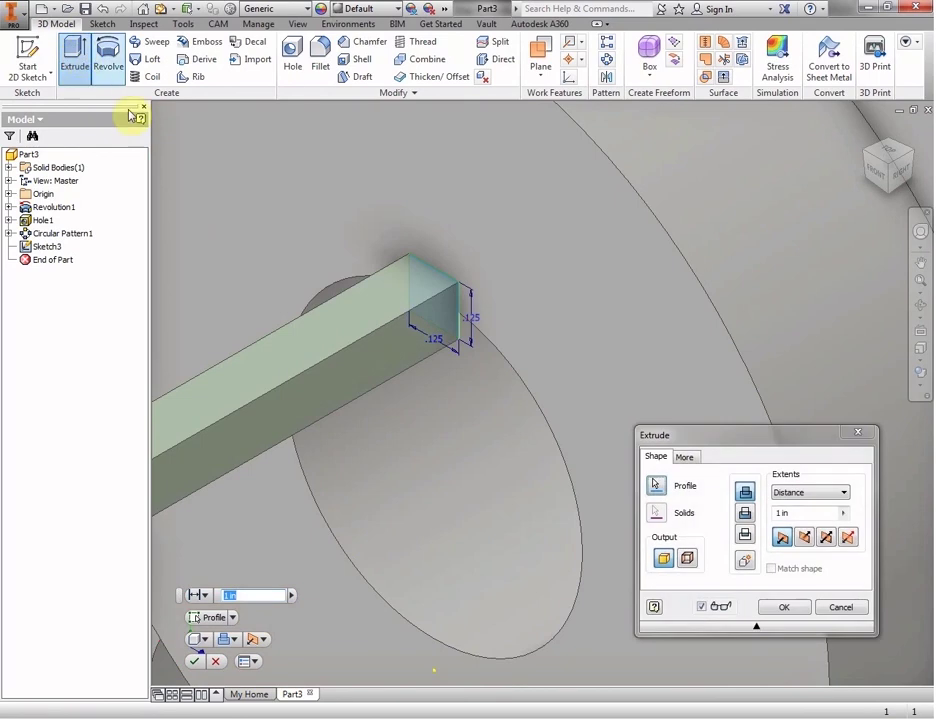
left_click(744, 514)
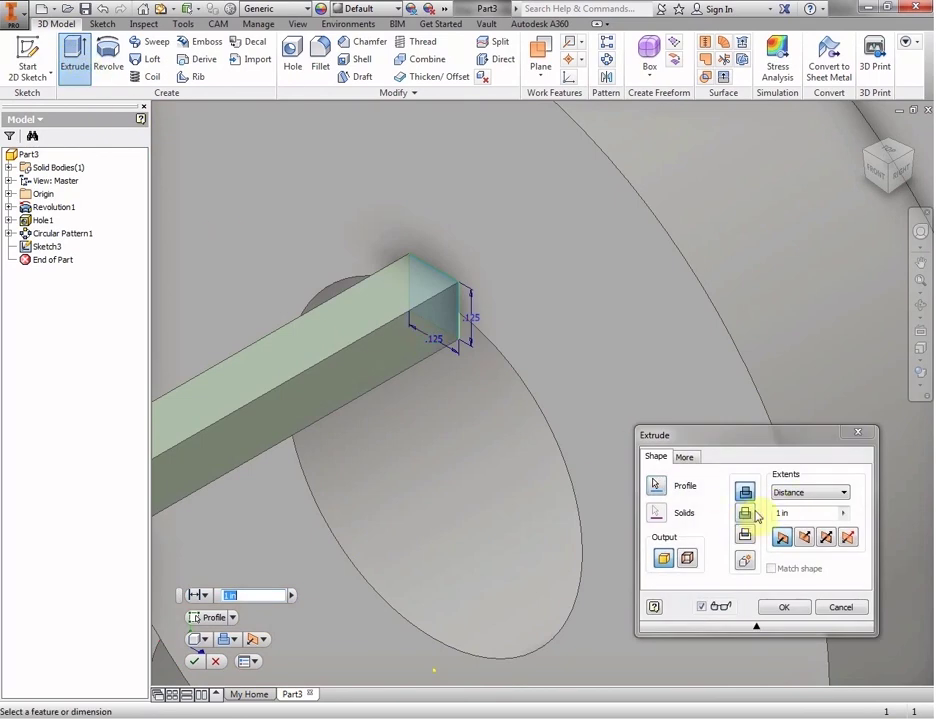
left_click(838, 493)
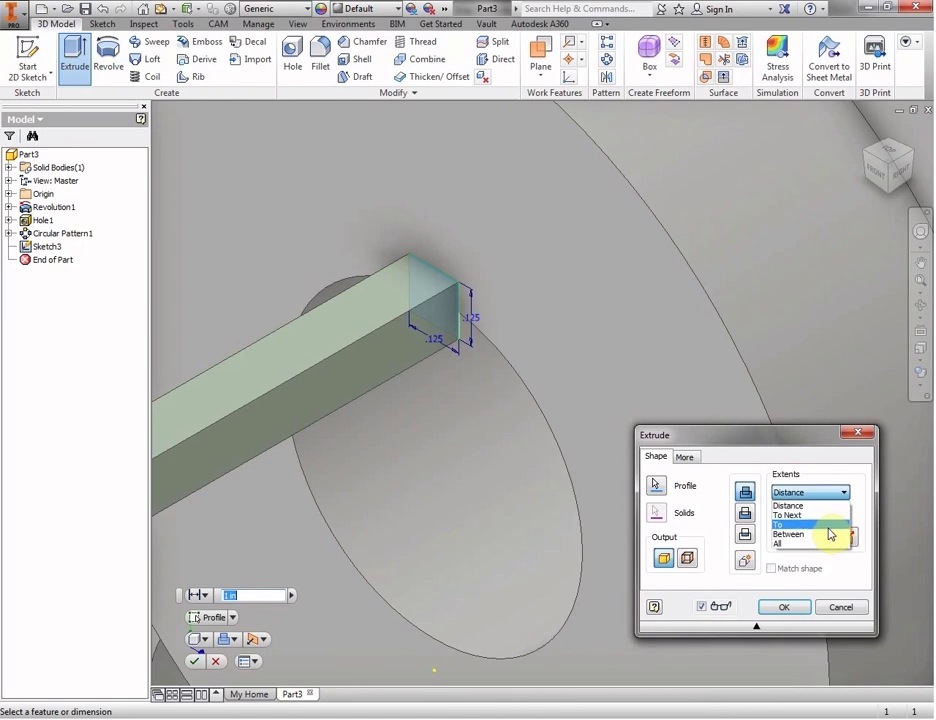
left_click(829, 544)
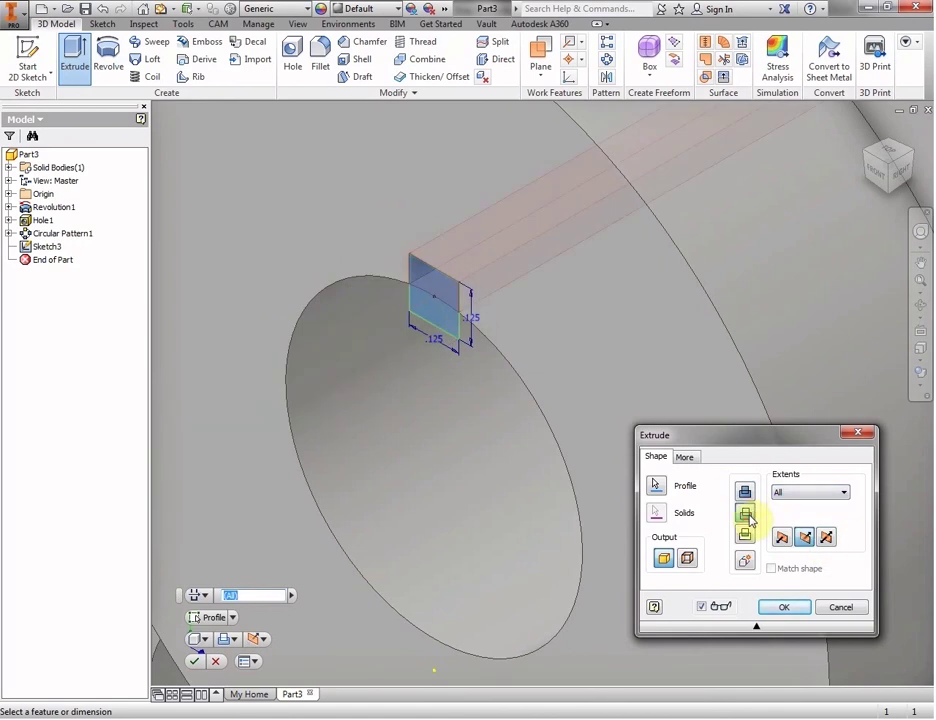
left_click(747, 515)
left_click(803, 608)
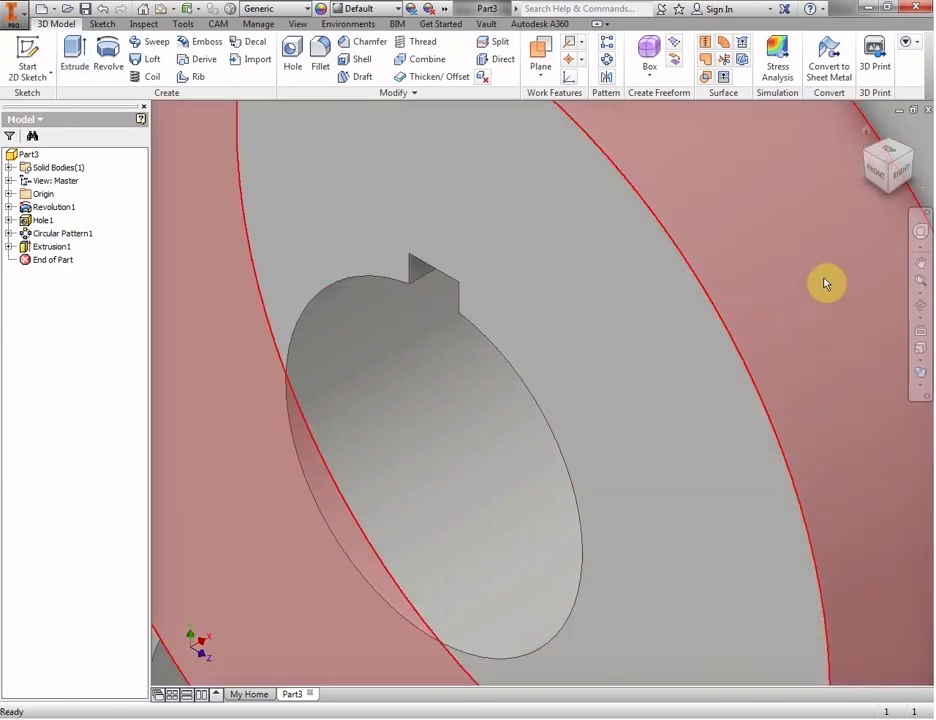
left_click(921, 262)
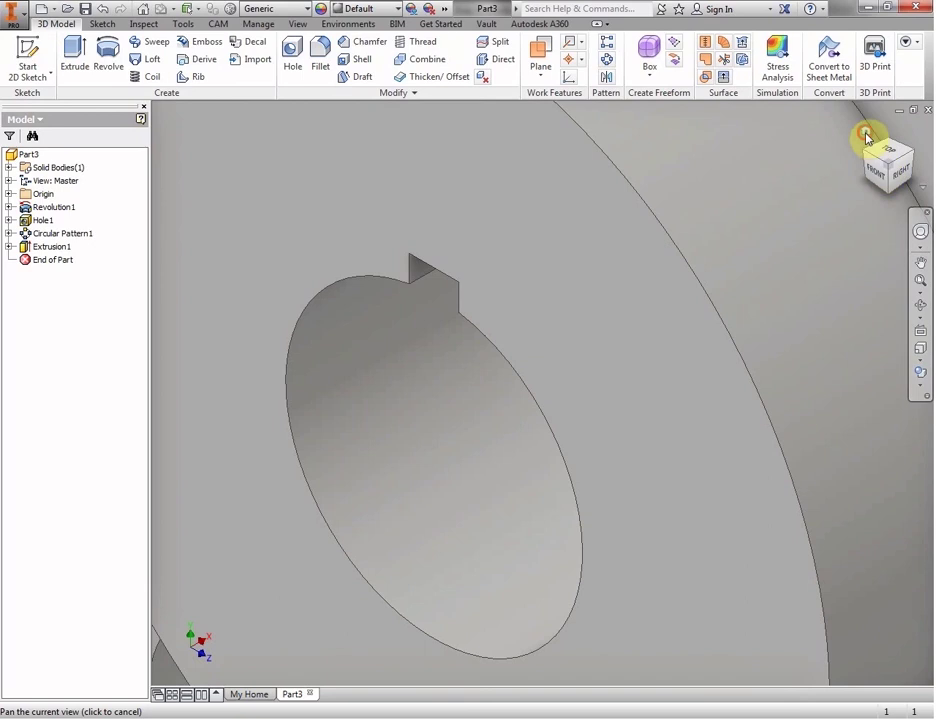
left_click(866, 133)
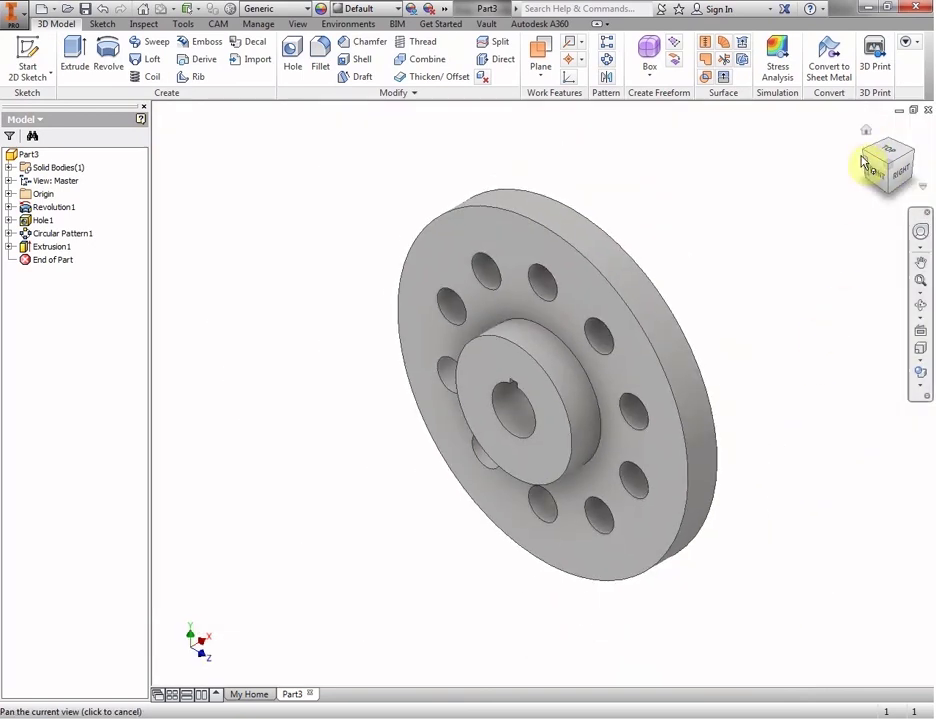
left_click(863, 160)
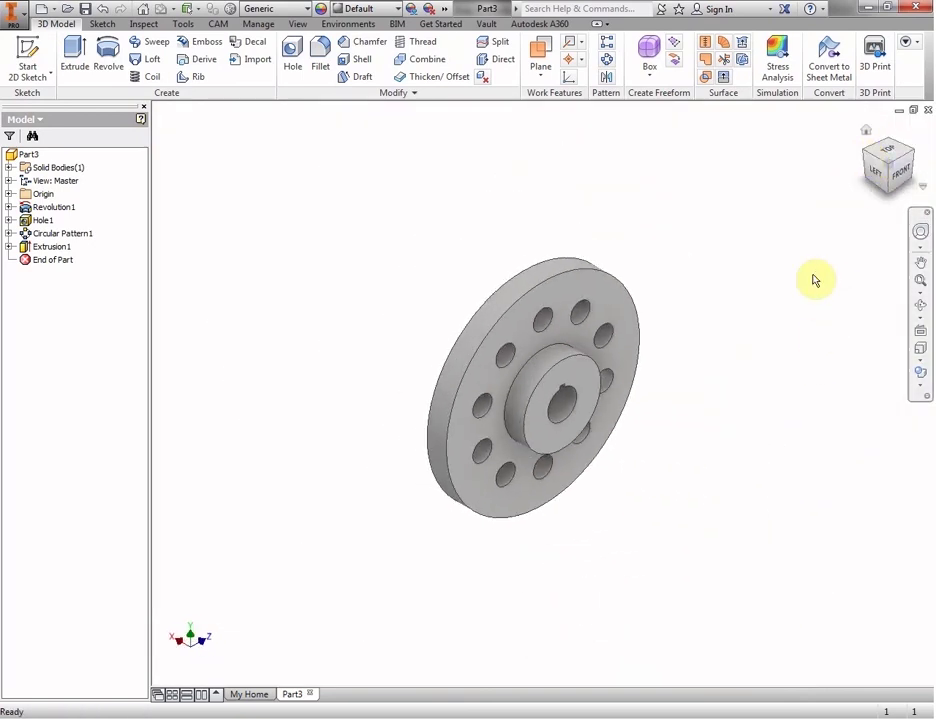